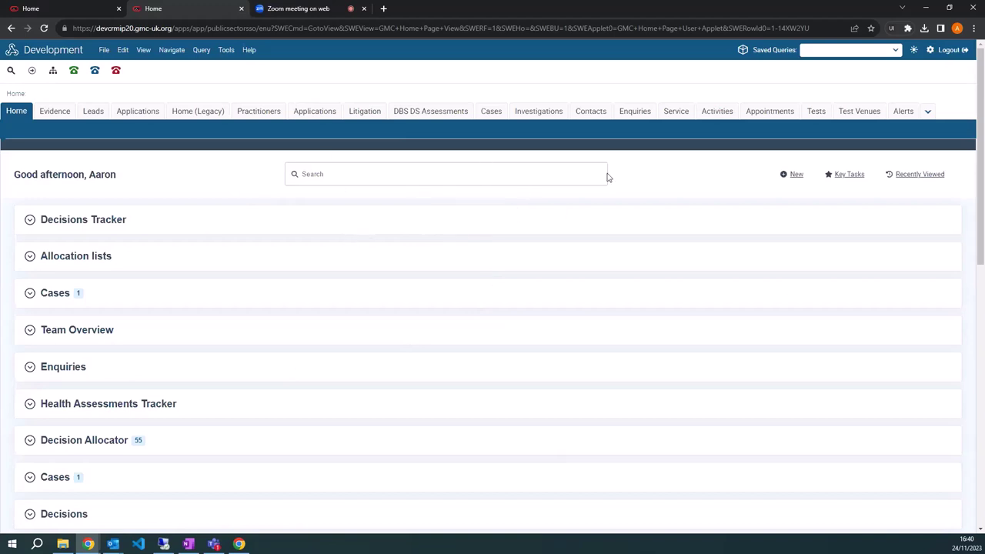
Put the cursor in the home page global search field, ready to type a query.
click(374, 173)
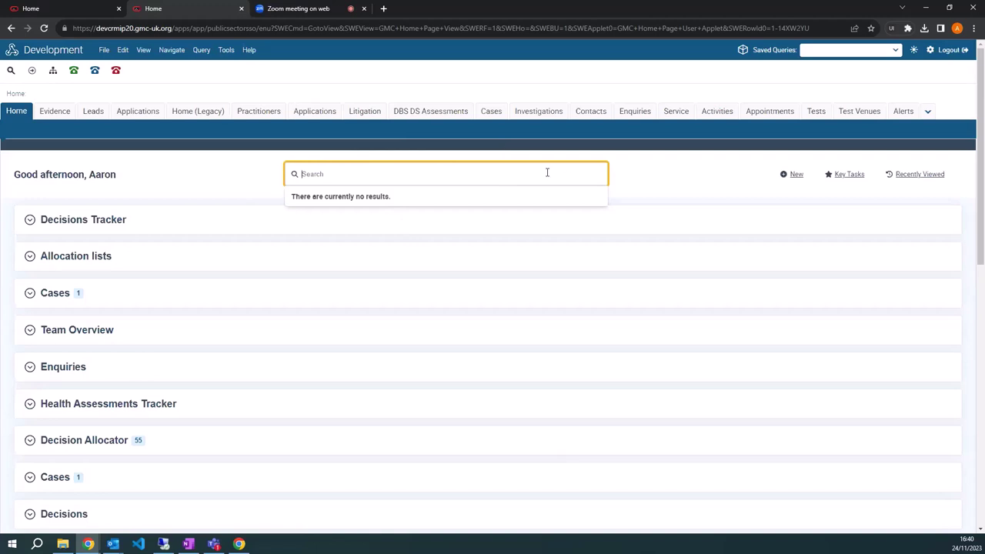
click(622, 167)
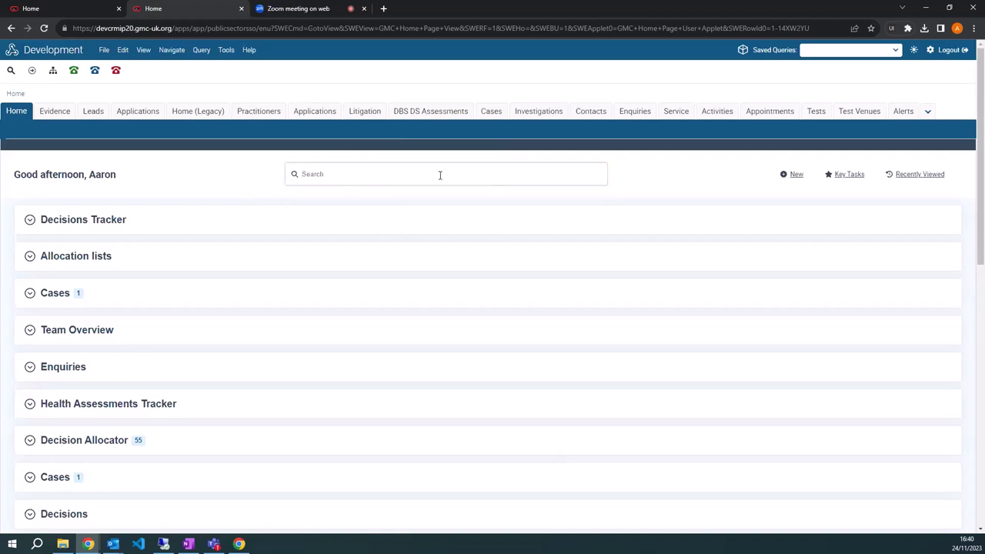
click(440, 174)
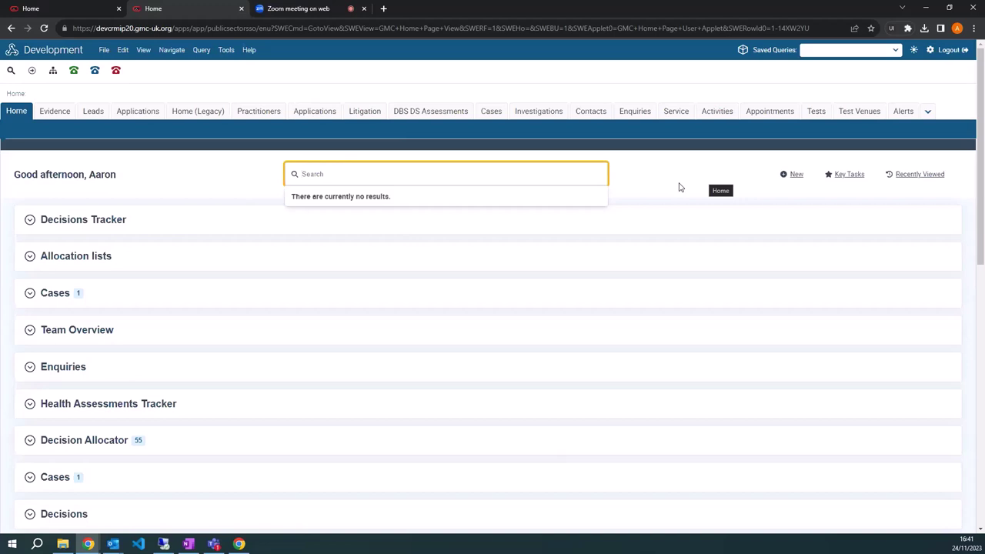
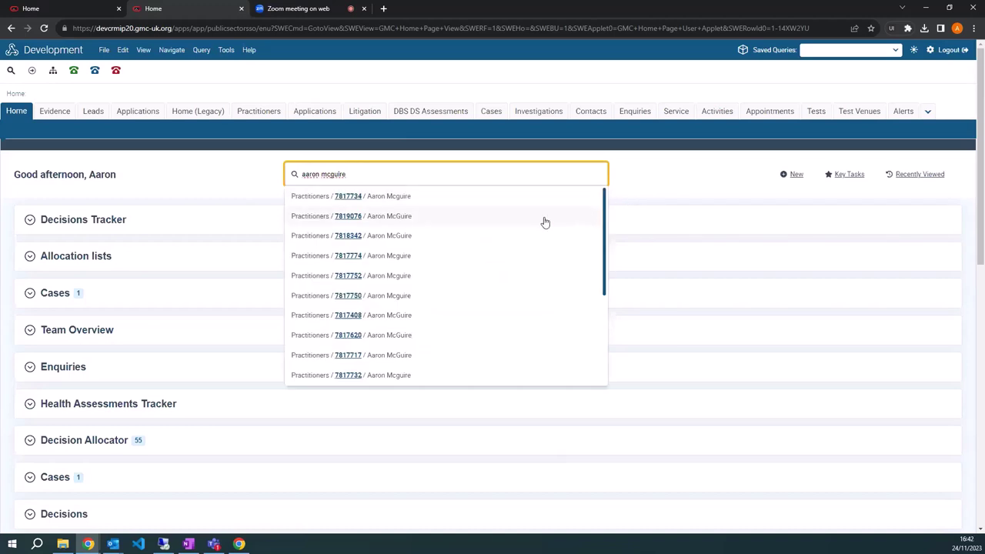
Enter the practitioner's name in global search and browse the Practitioners and Contacts suggestions.
scroll(543, 222, down, 1)
scroll(536, 231, down, 2)
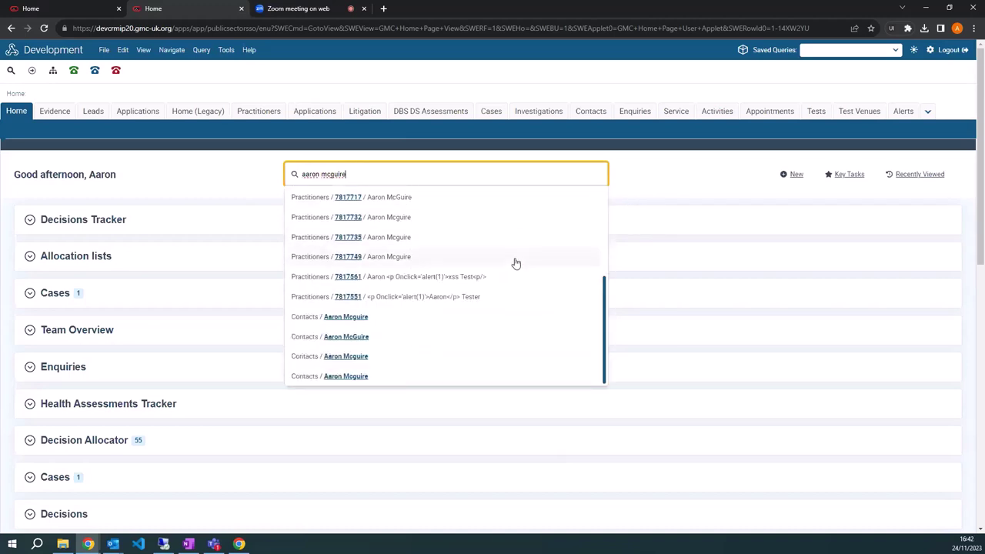
scroll(454, 327, up, 3)
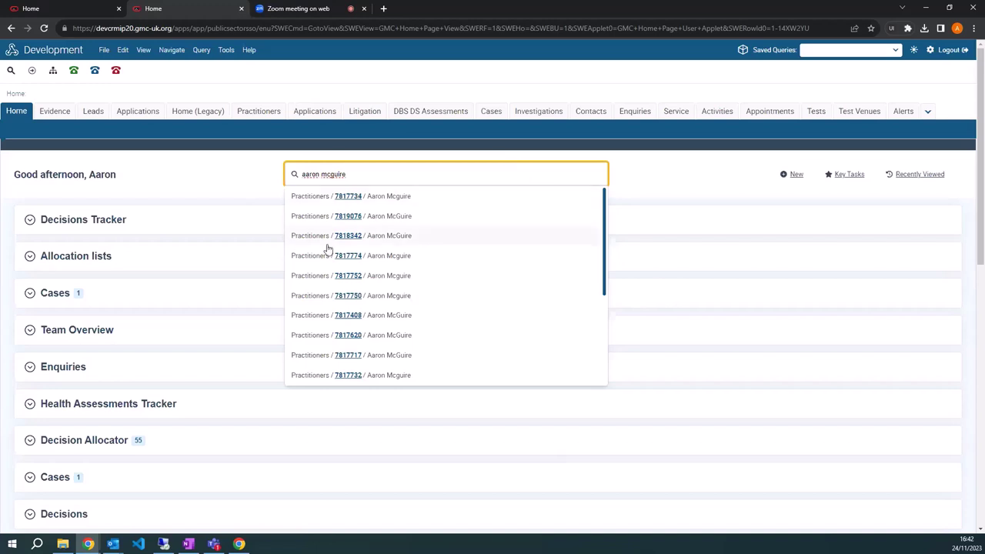
scroll(351, 296, down, 3)
scroll(351, 293, up, 5)
Open the first Practitioners result's Doctor Summary, waiting through the unresponsive-page warning.
click(341, 197)
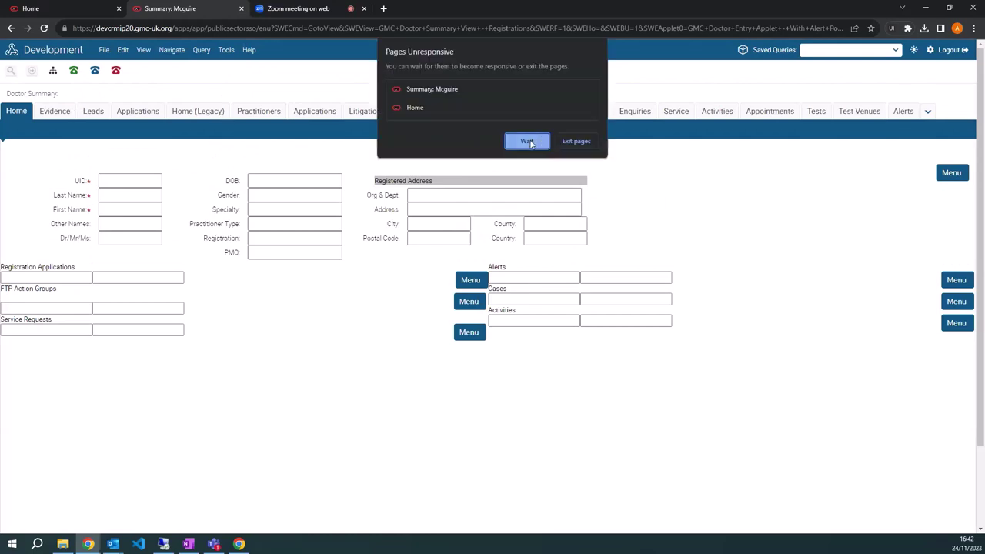
click(527, 142)
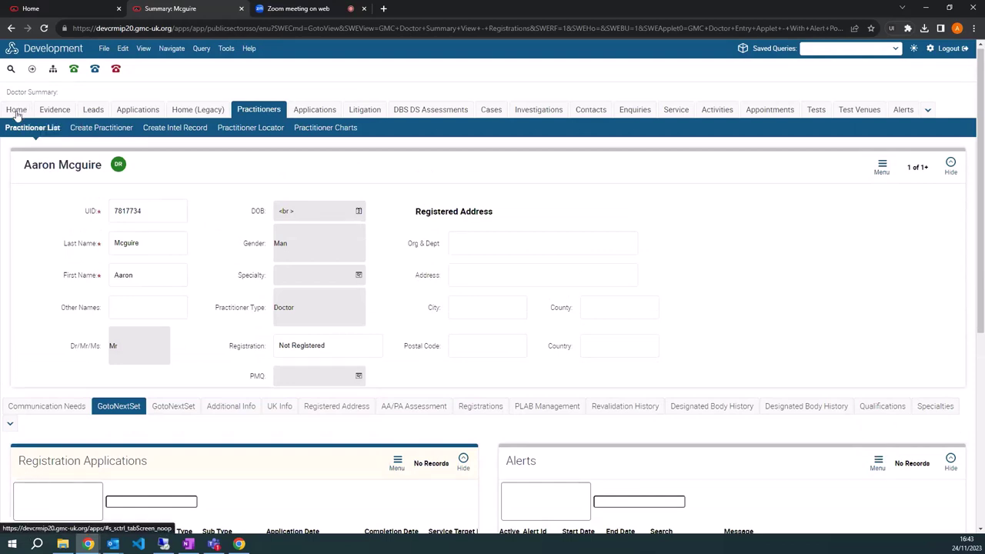
Return to the Home tab and scroll through the dashboard applets.
click(16, 111)
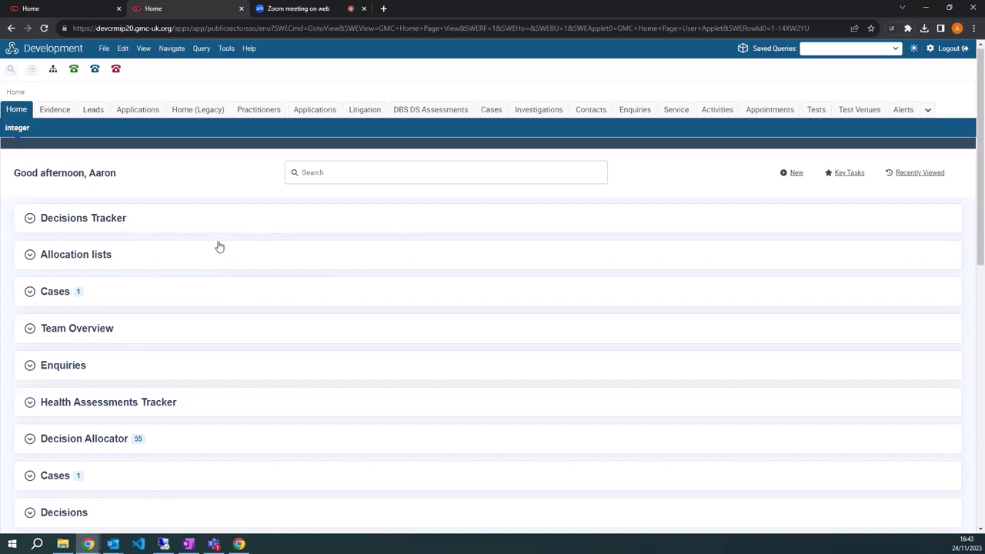
scroll(217, 247, down, 3)
scroll(217, 250, up, 2)
scroll(207, 292, down, 3)
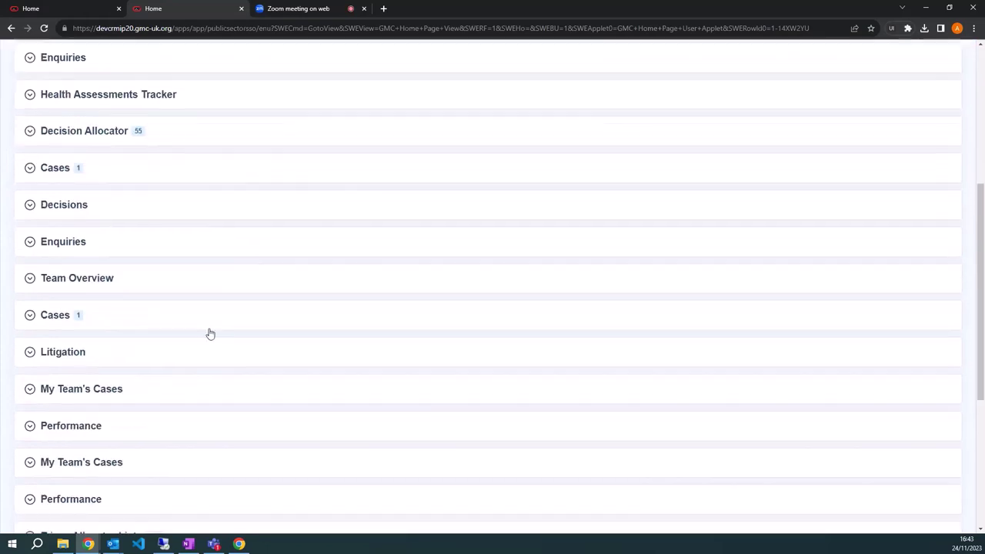
scroll(208, 346, up, 4)
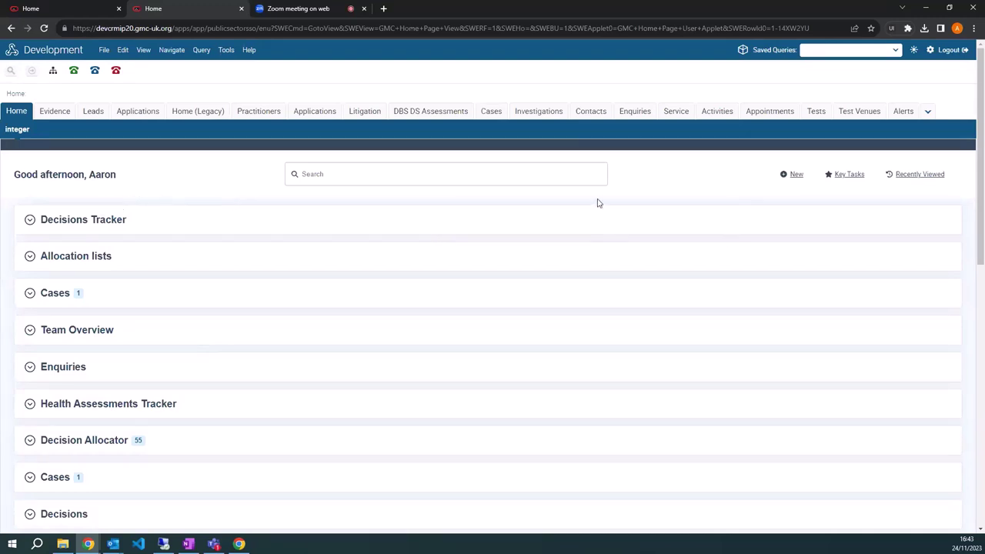
click(796, 176)
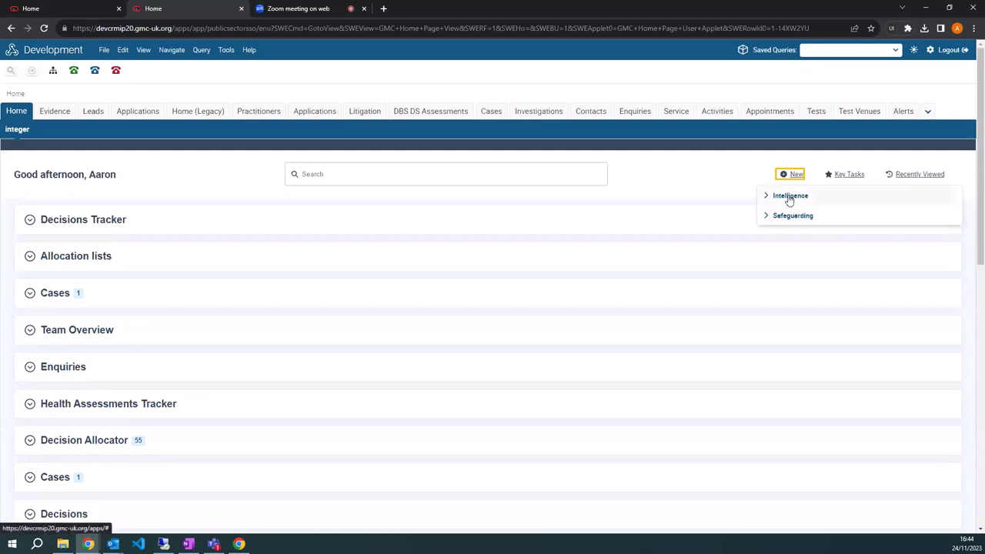
click(705, 183)
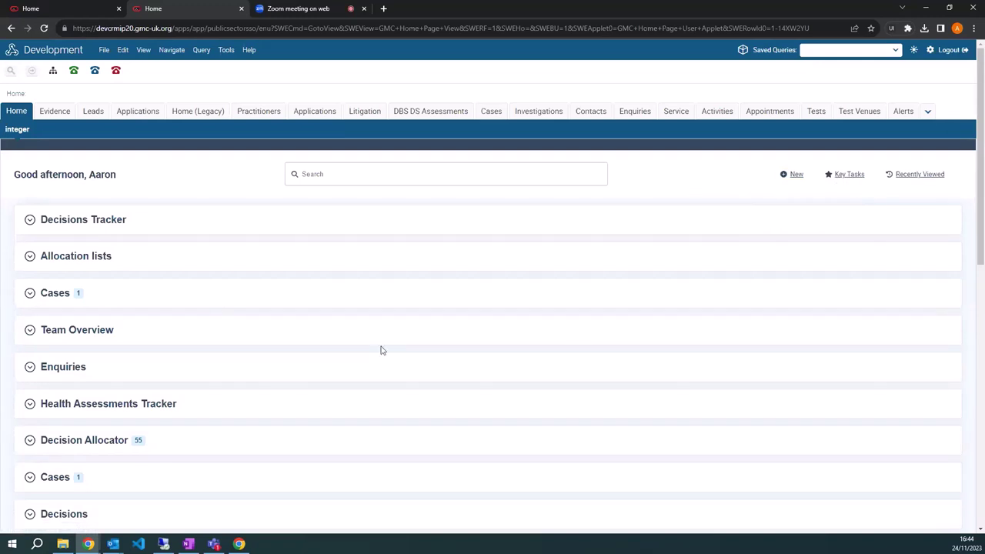
click(849, 177)
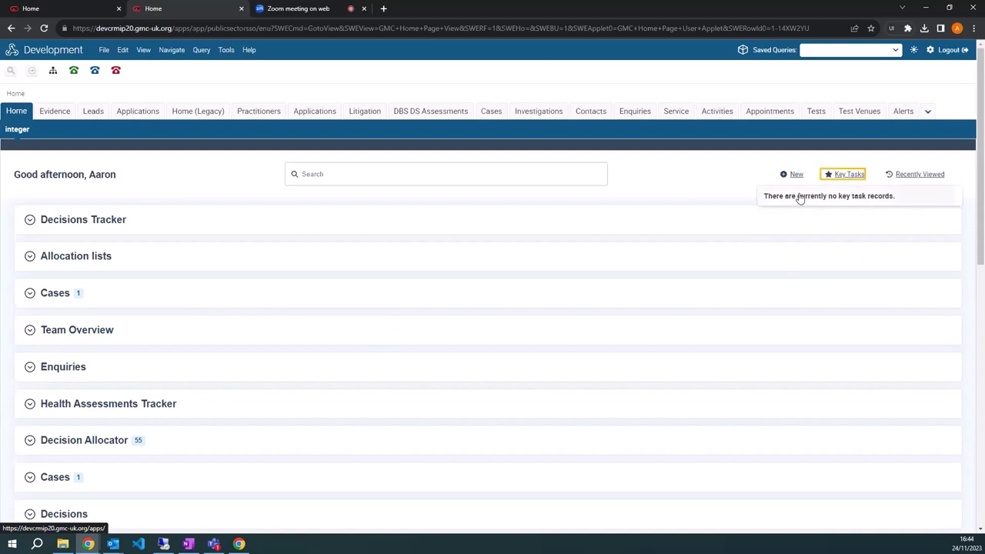
click(648, 187)
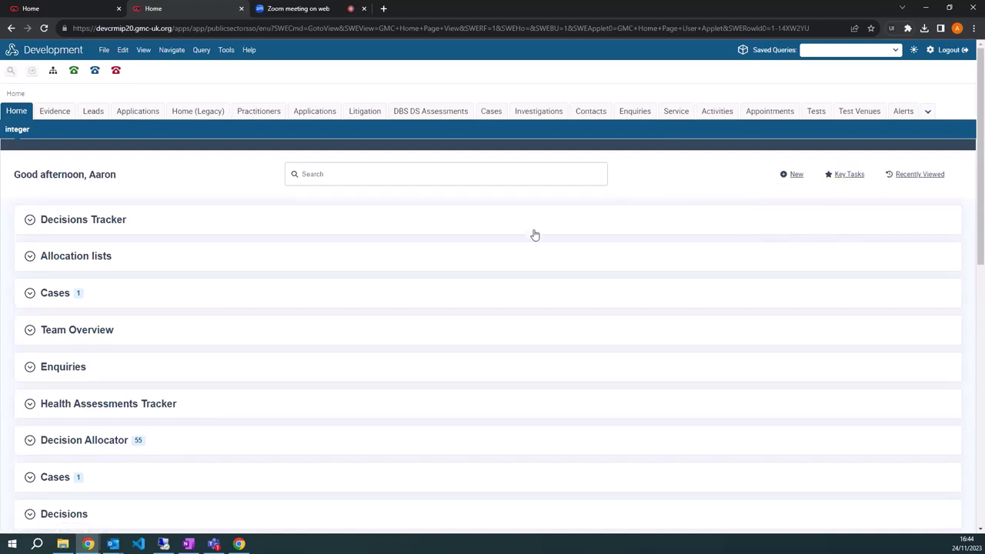
Expand Cases, flag the first case as a key task, then remove it from Key Tasks.
click(106, 298)
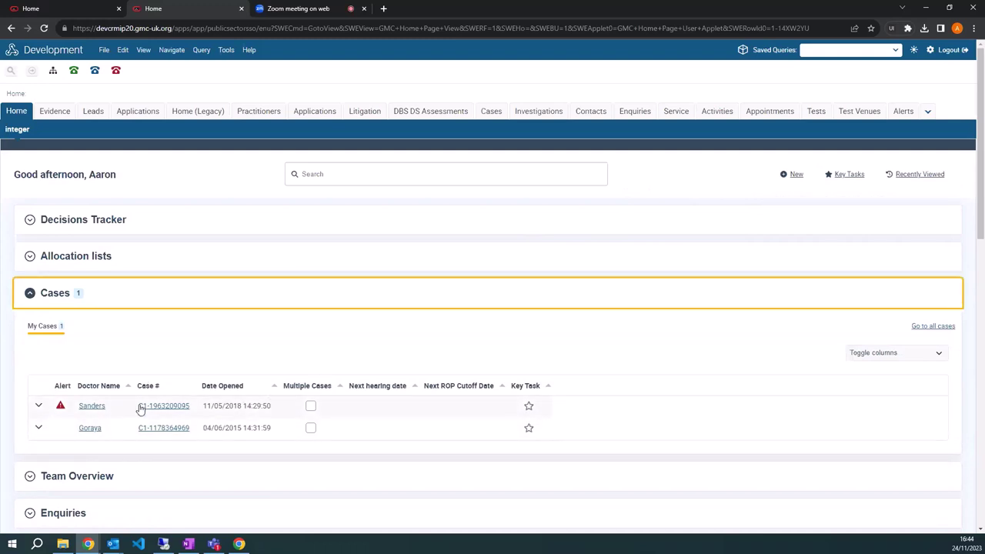
click(529, 407)
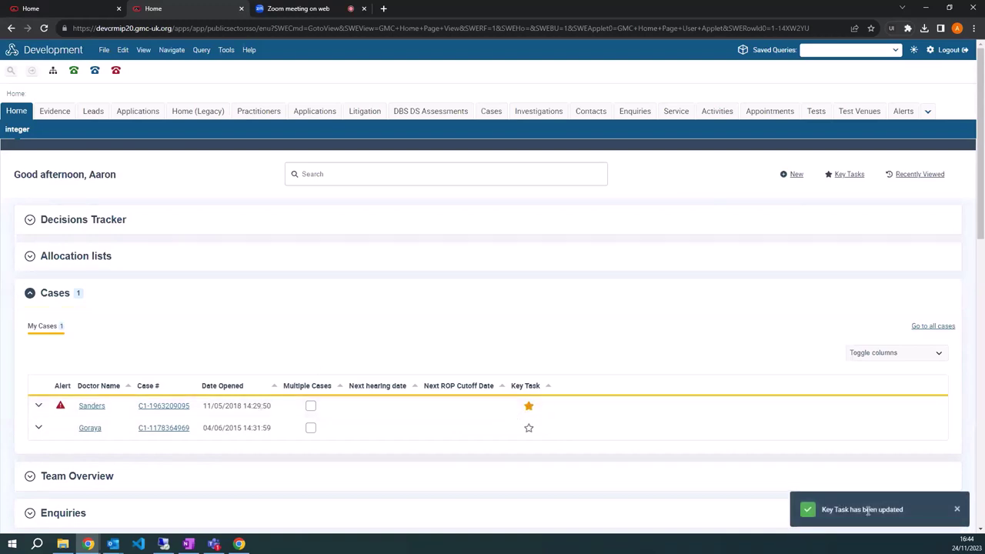
click(851, 182)
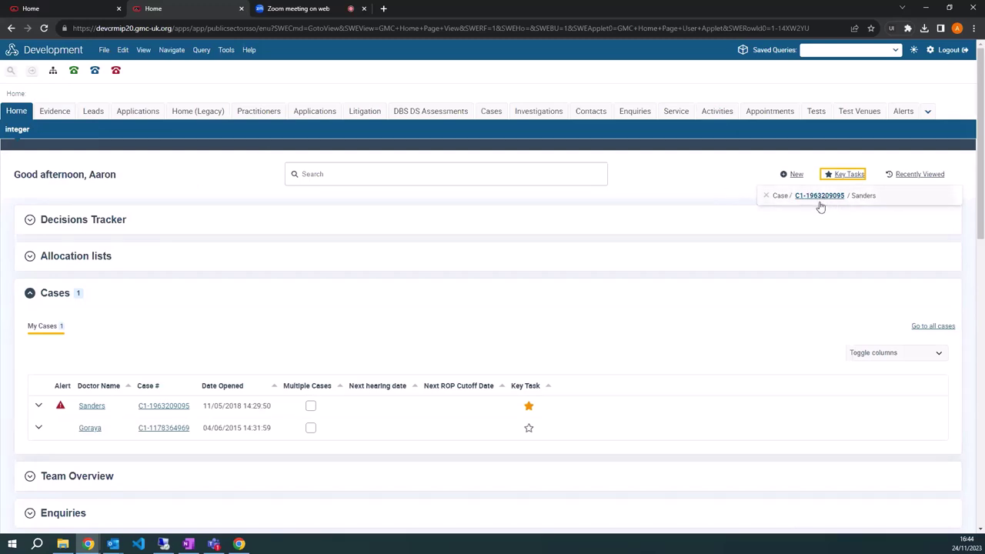
click(766, 195)
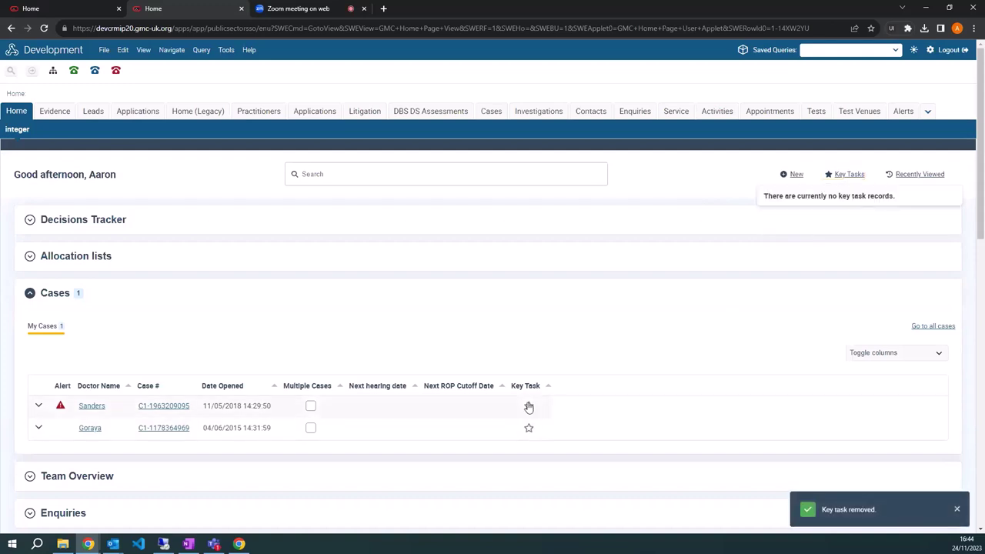
click(690, 177)
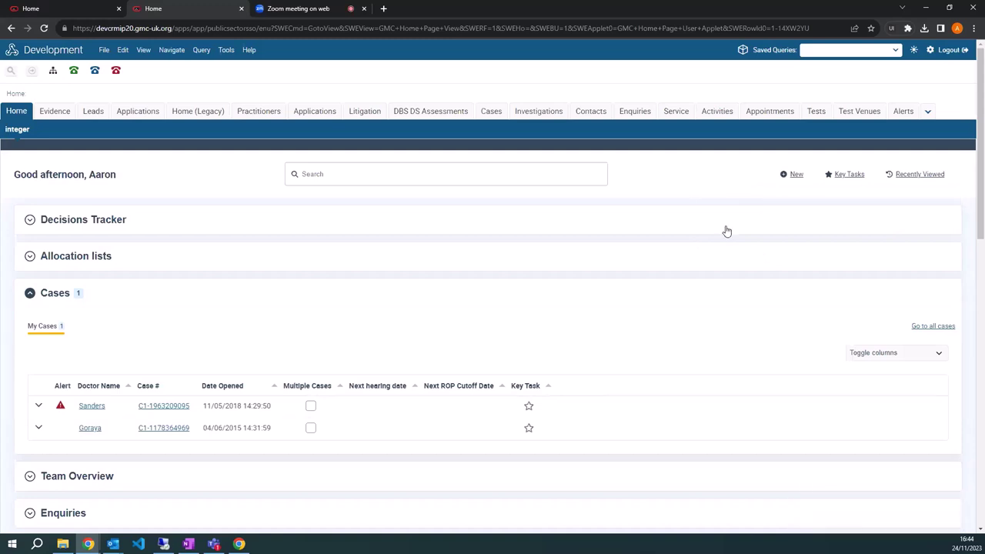
click(905, 177)
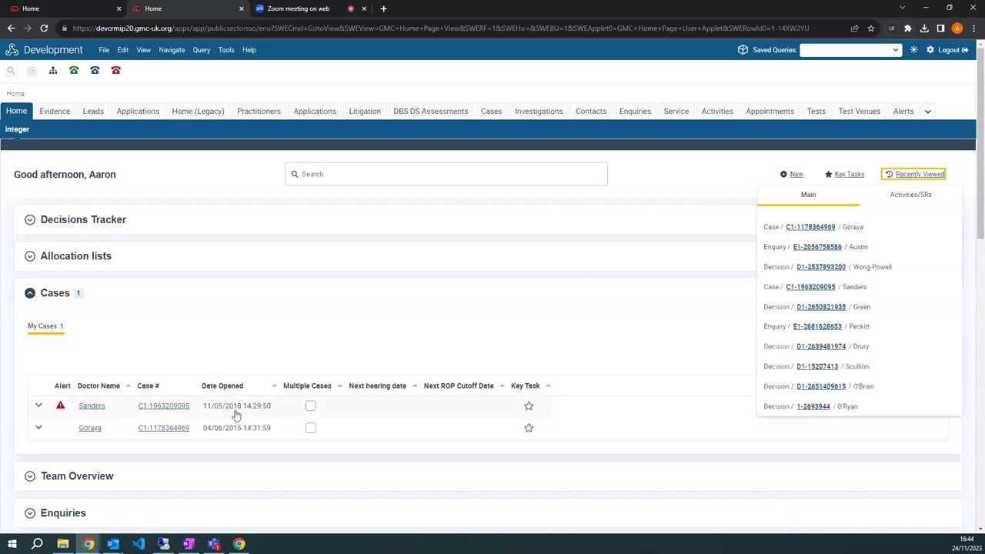
click(177, 433)
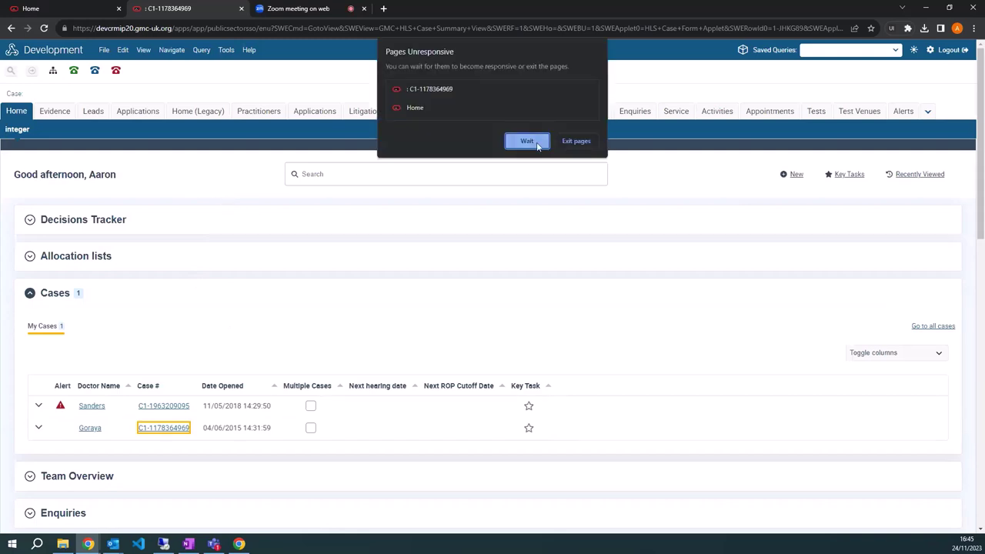
click(527, 143)
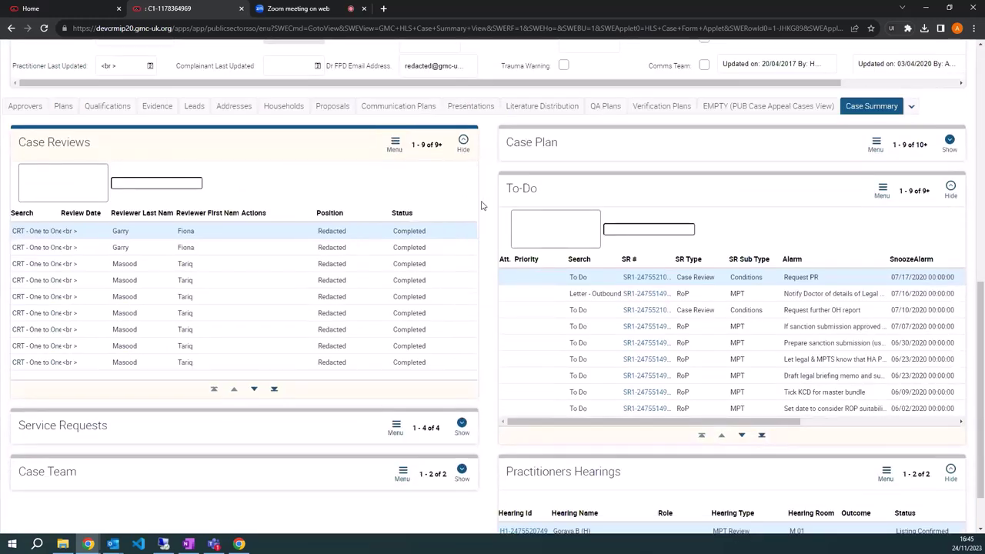
scroll(444, 203, up, 5)
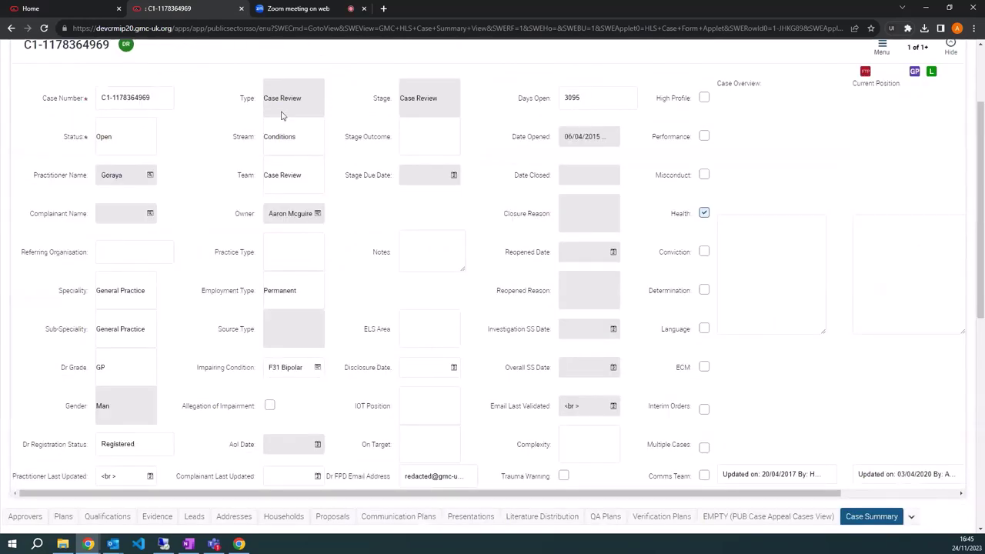
scroll(173, 115, up, 2)
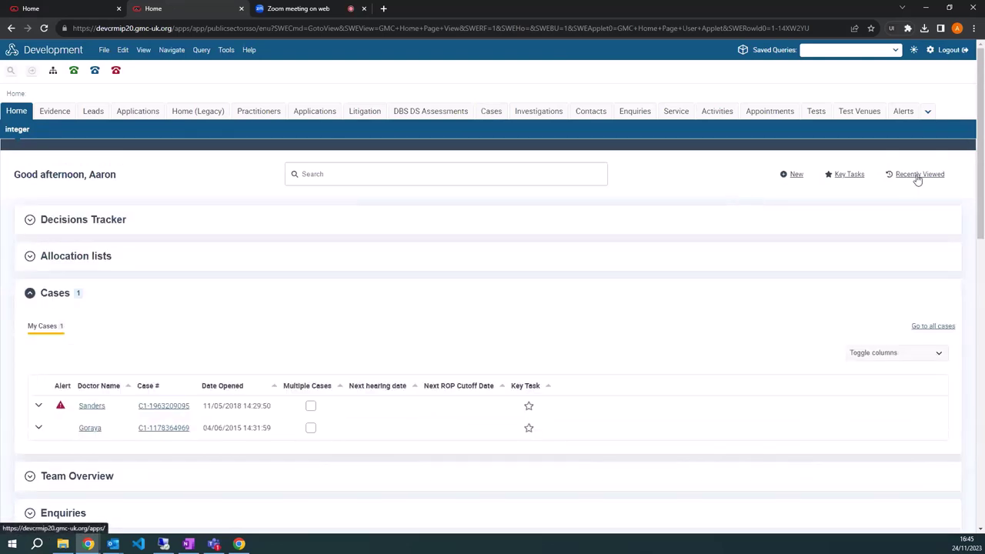
click(917, 177)
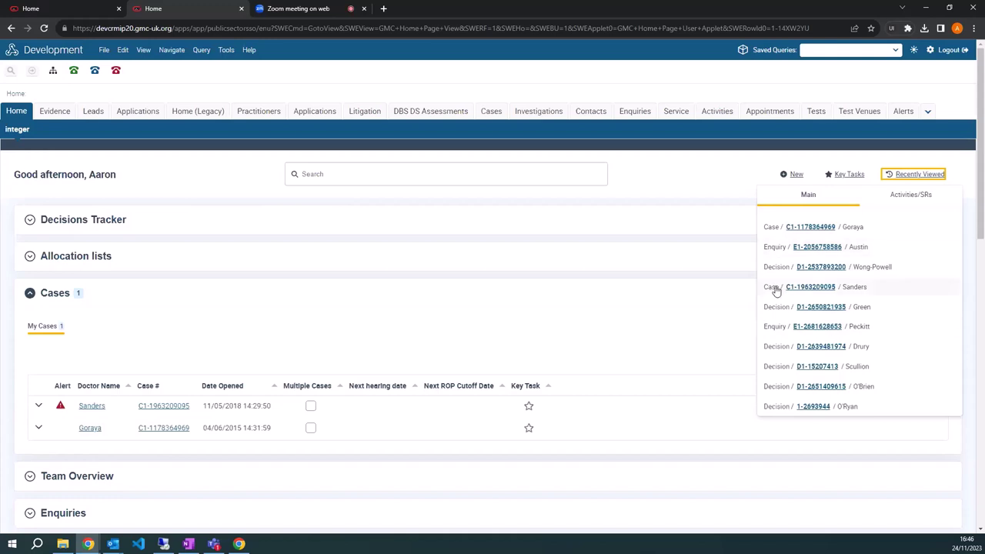
click(896, 198)
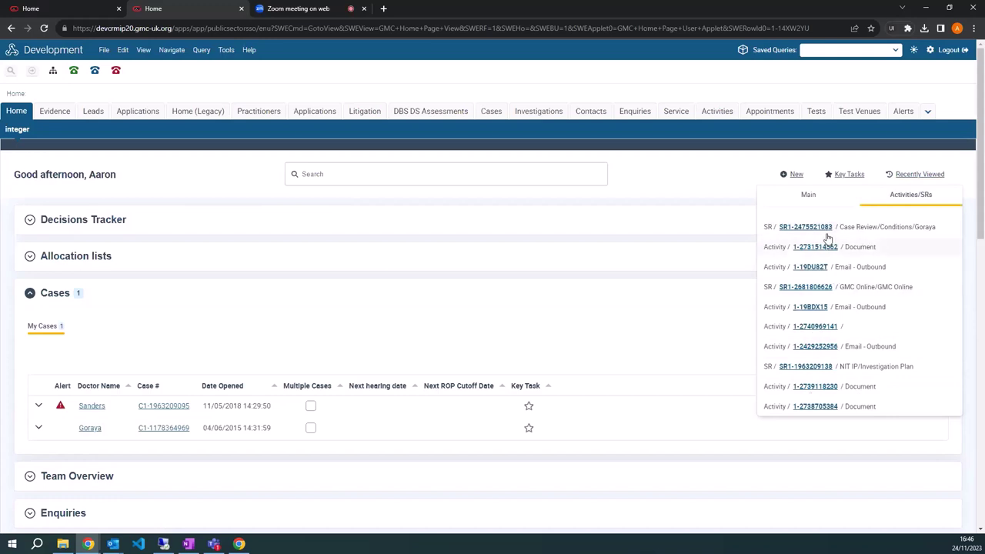
click(807, 197)
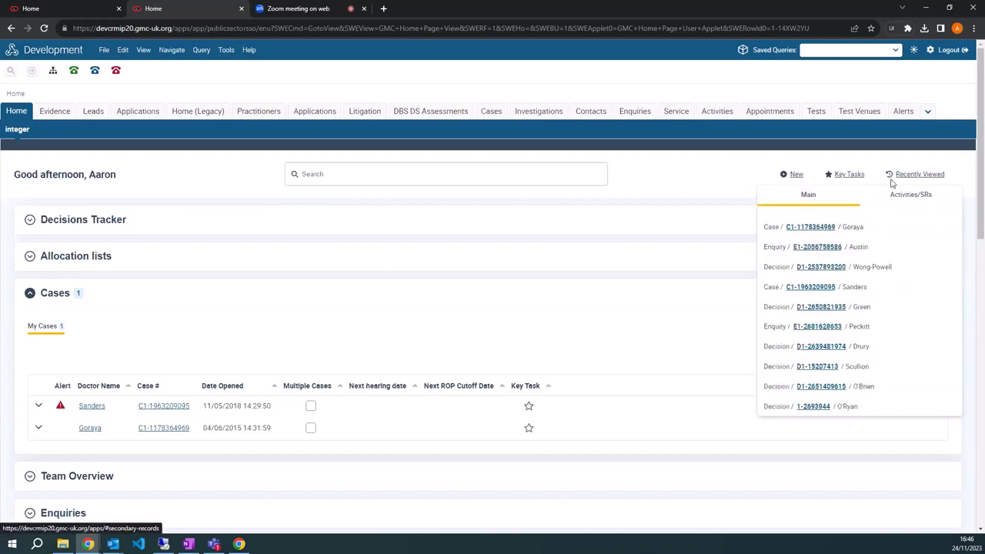
click(679, 185)
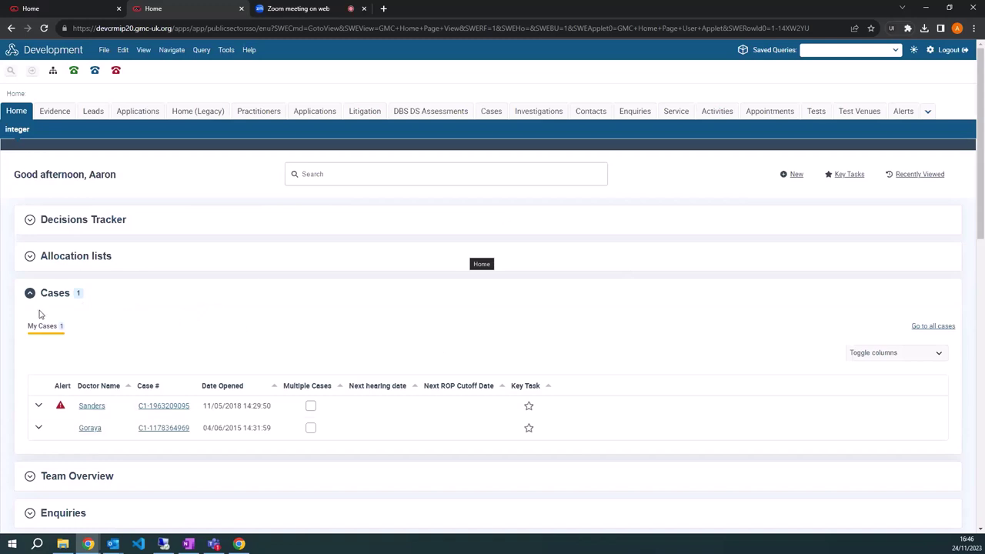
Expand Decisions Tracker, switch to its Decisions list and filter it to a single owner.
click(171, 227)
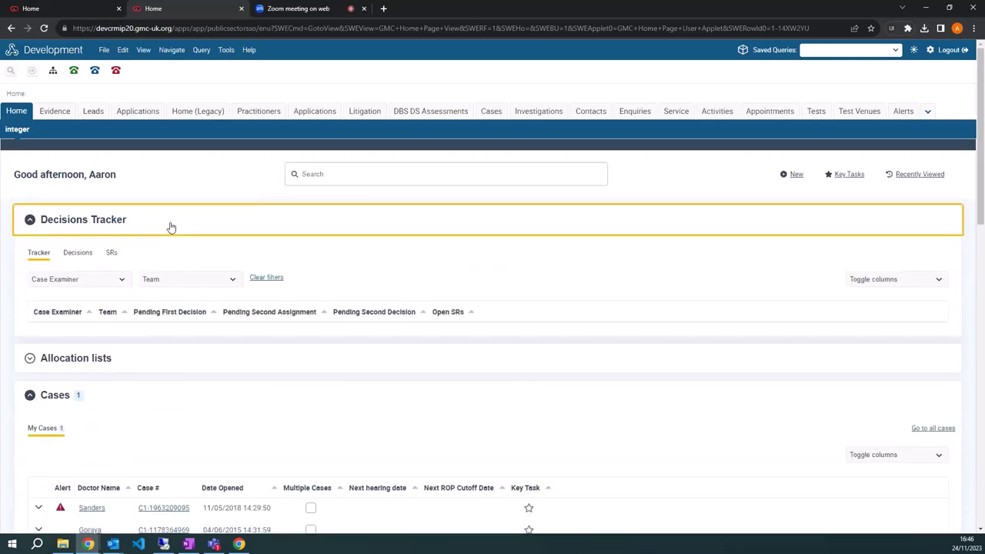
click(81, 254)
click(123, 280)
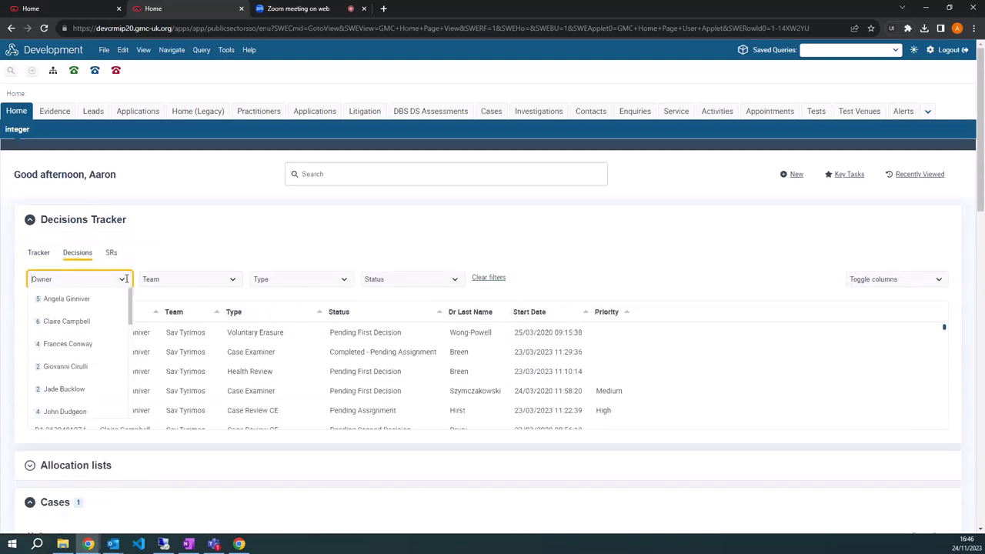
click(68, 298)
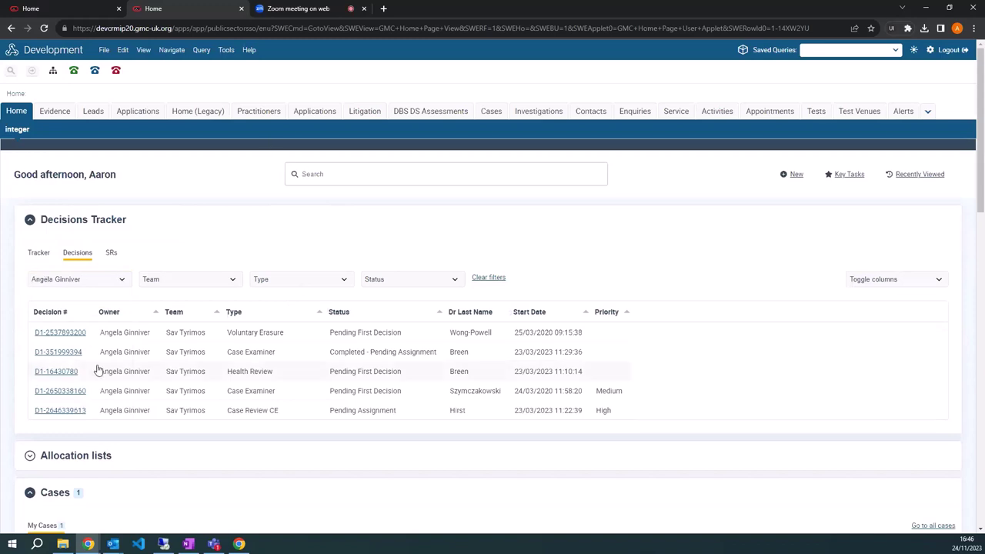
click(60, 356)
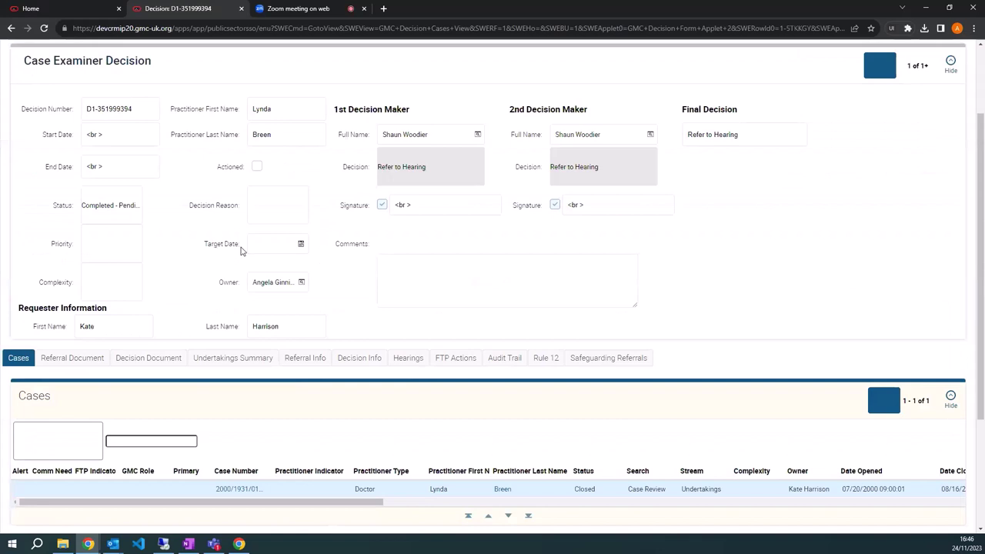
click(25, 116)
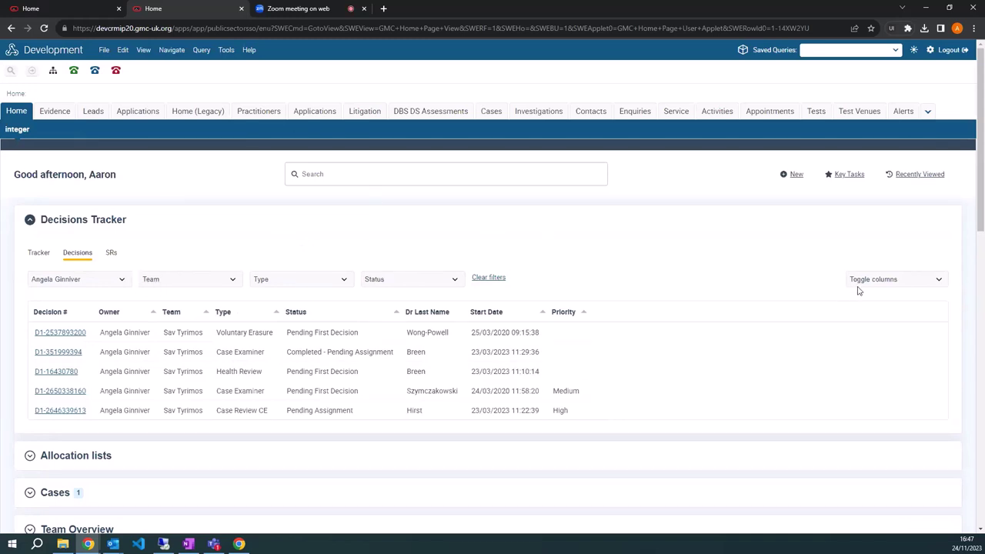
Hide and restore the Decision # column, then collapse Decisions Tracker and expand Cases.
click(914, 282)
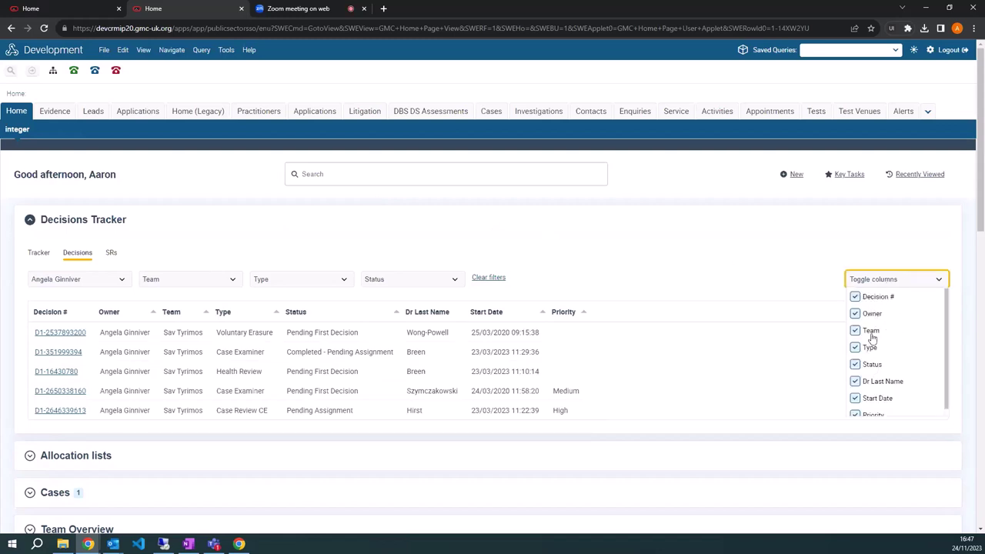
click(855, 297)
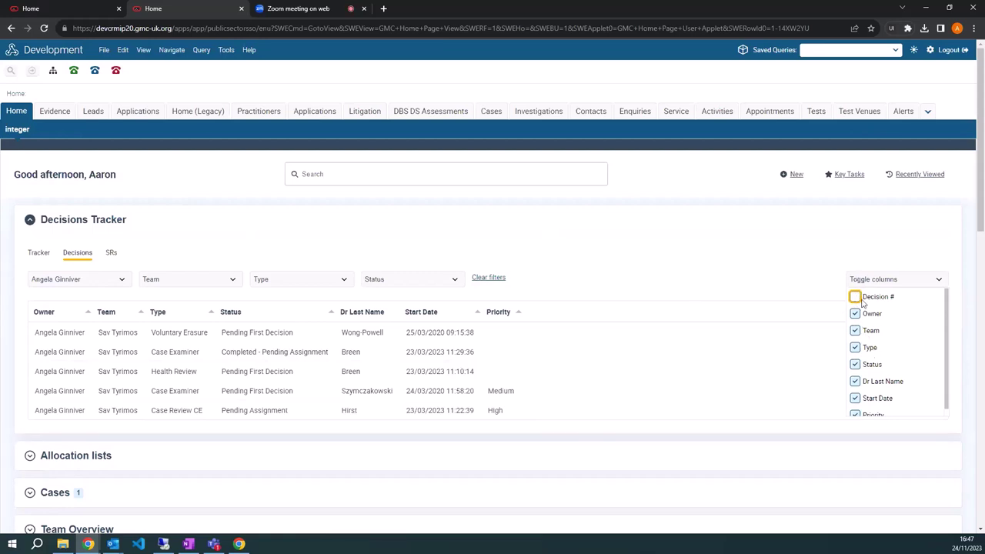
click(856, 297)
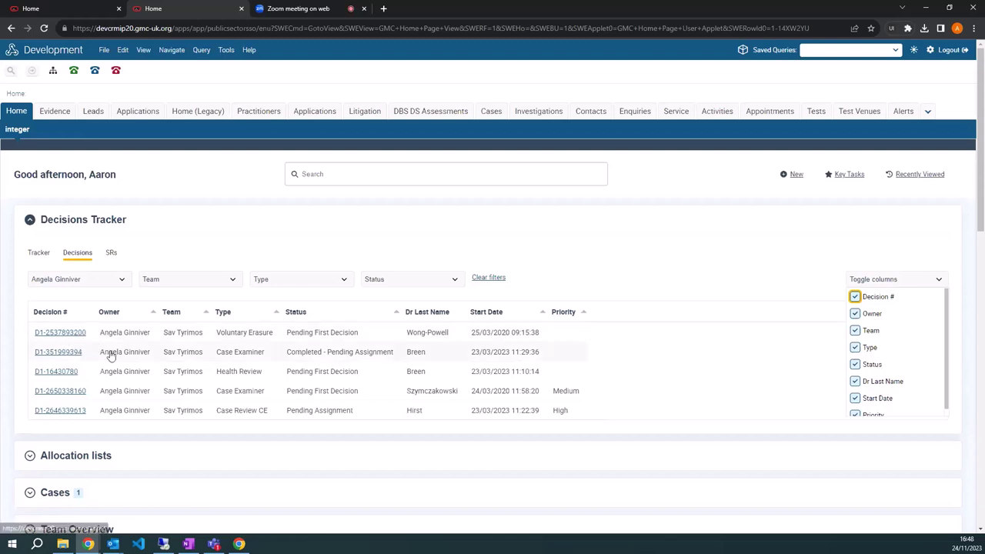
click(916, 279)
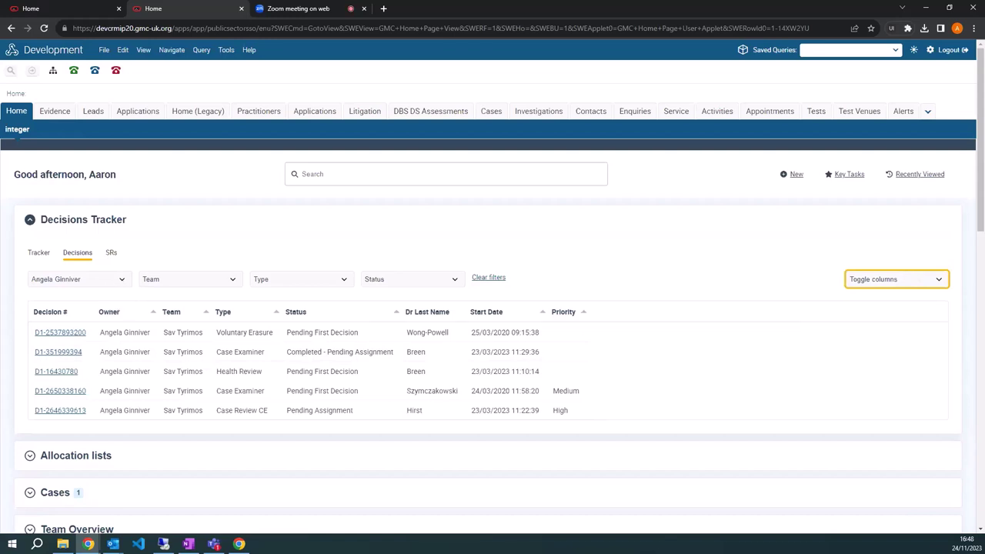
click(202, 221)
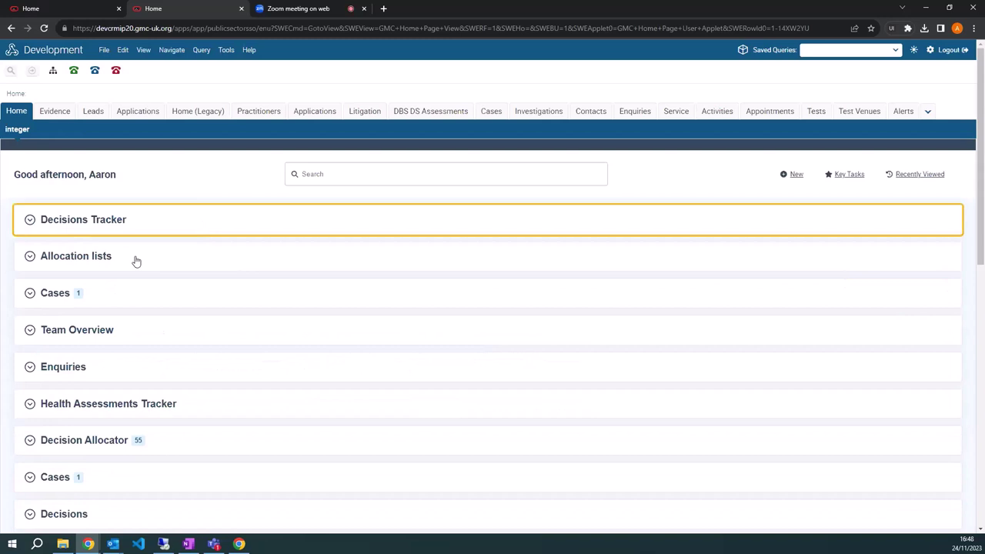
click(129, 300)
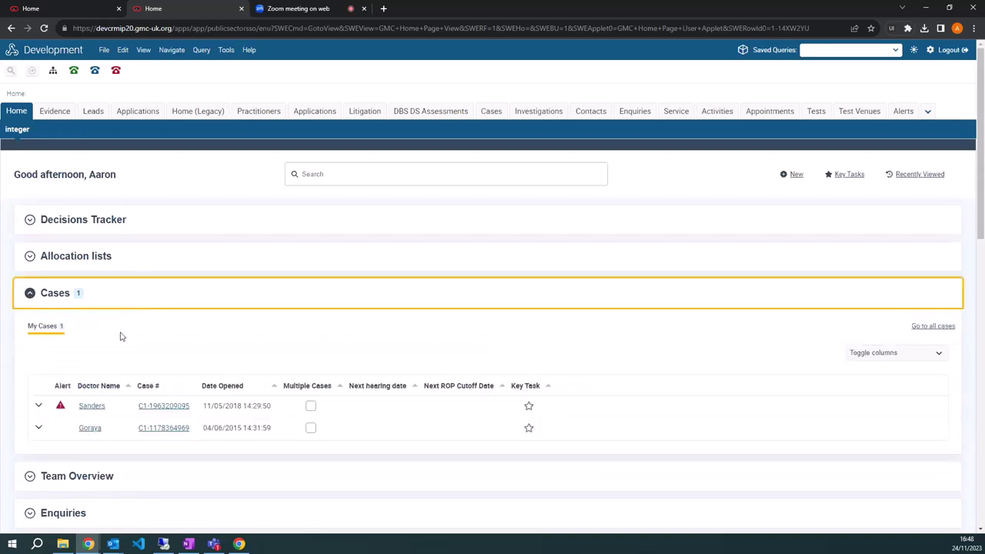
Expand the 04/06/2015 case to show its two hearings, case team and one decision.
scroll(157, 333, down, 1)
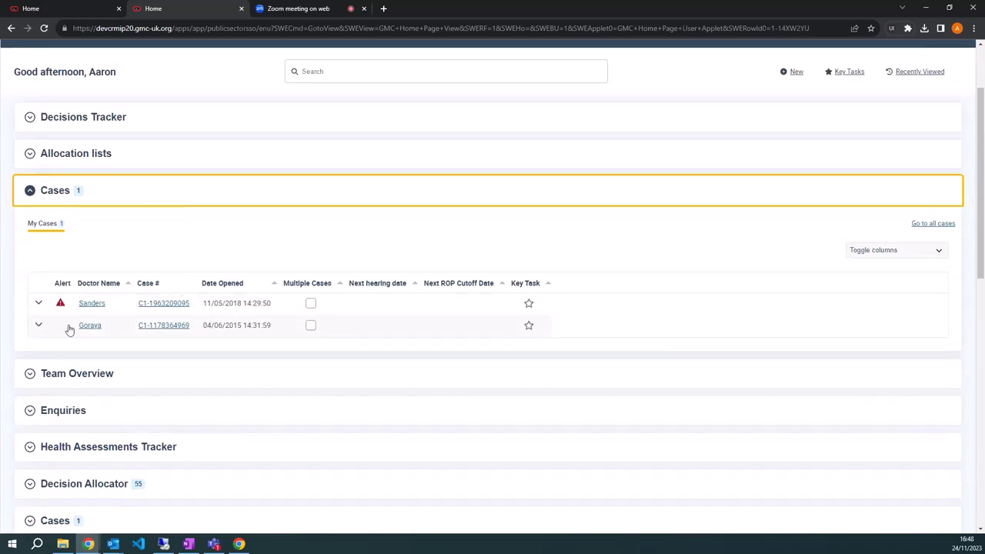
click(39, 326)
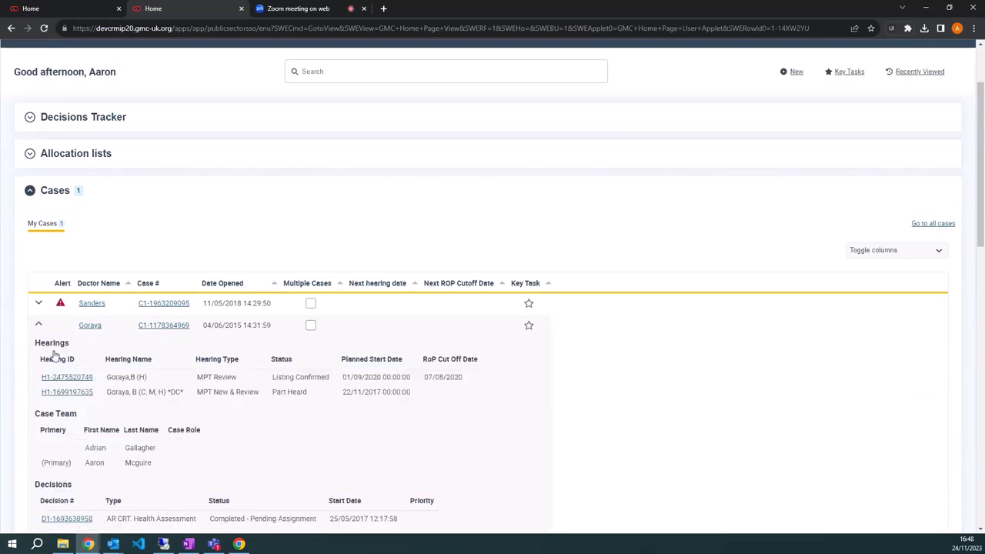
scroll(61, 345, down, 1)
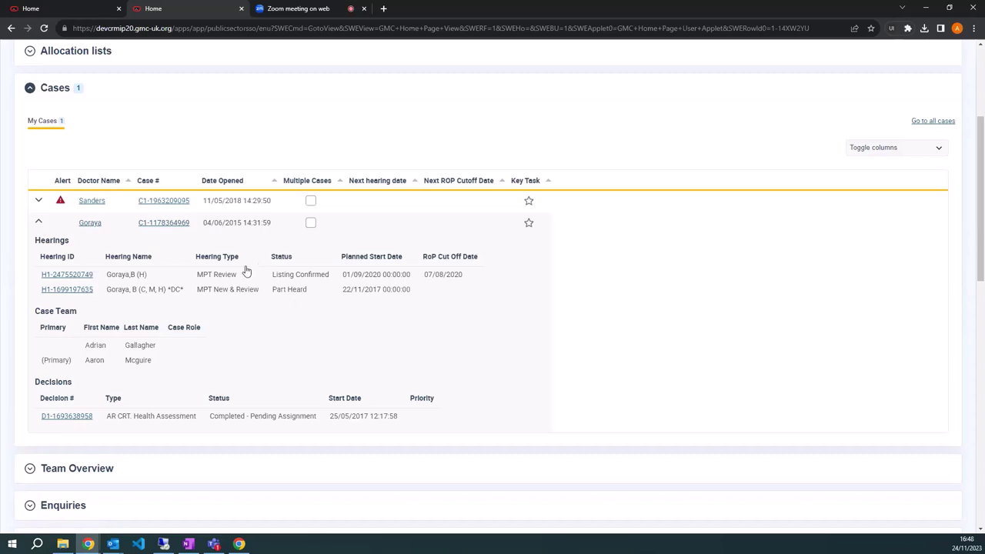
scroll(559, 255, down, 5)
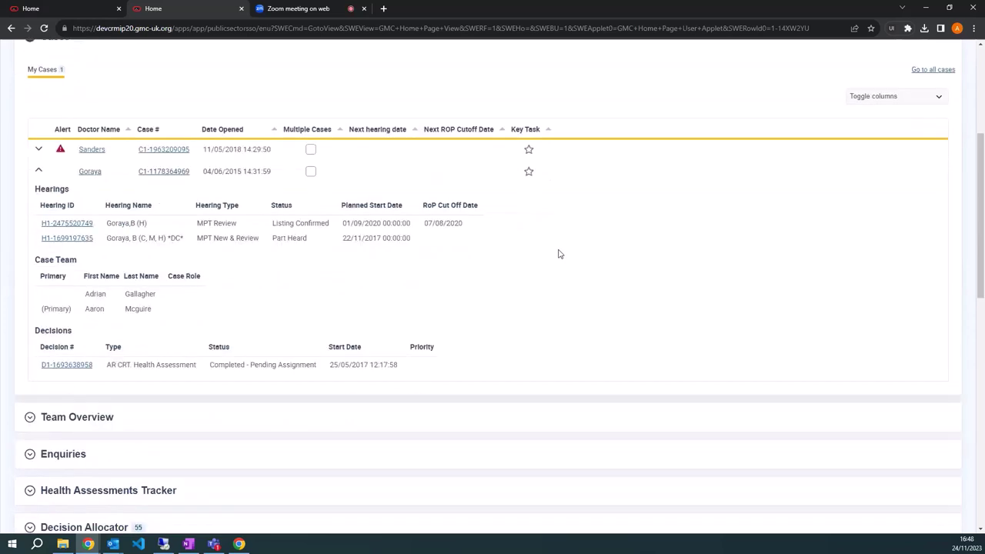
scroll(200, 345, up, 1)
scroll(138, 377, down, 2)
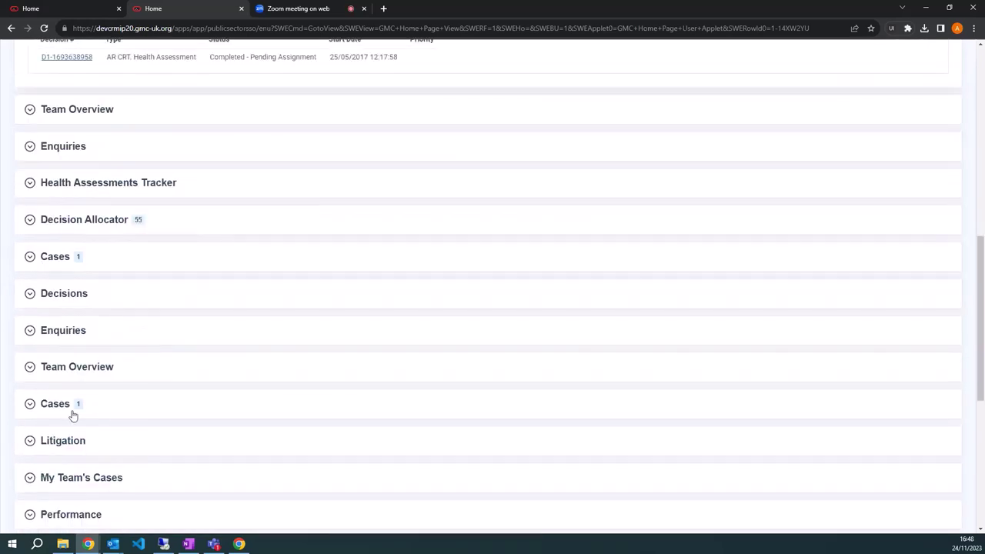
Expand the lower Cases section and its alerted 11/05/2018 case, then add an activity to the first SR.
click(111, 410)
scroll(100, 423, down, 2)
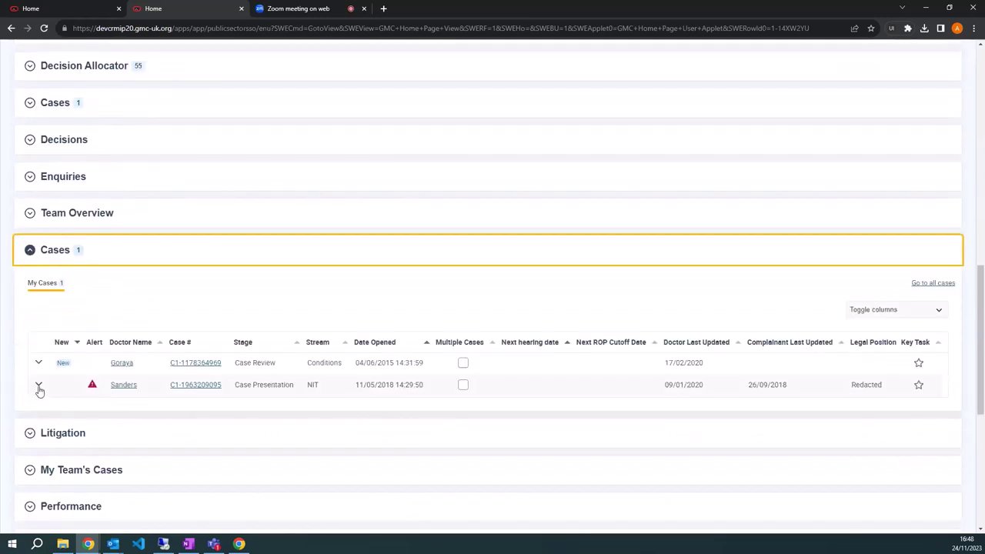
click(39, 386)
scroll(273, 396, down, 3)
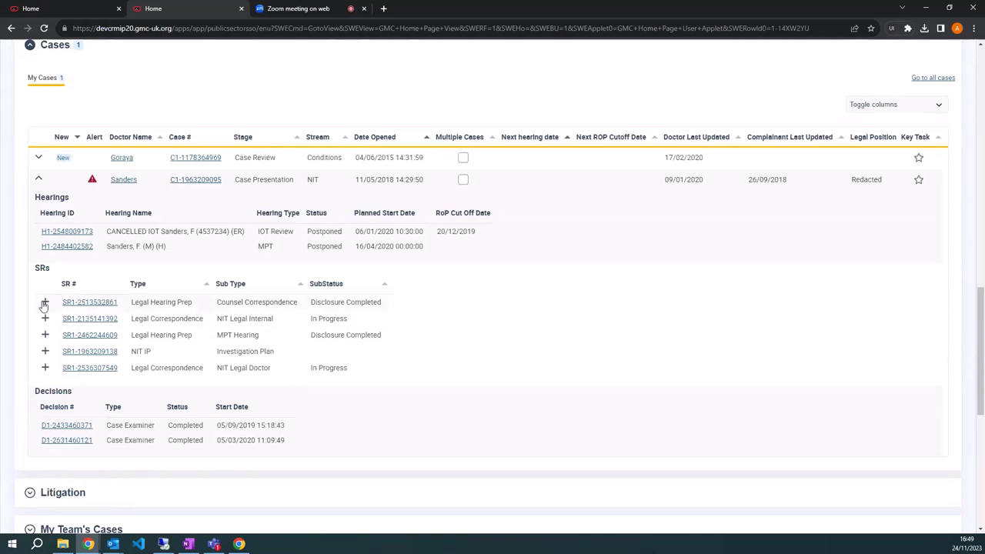
click(45, 305)
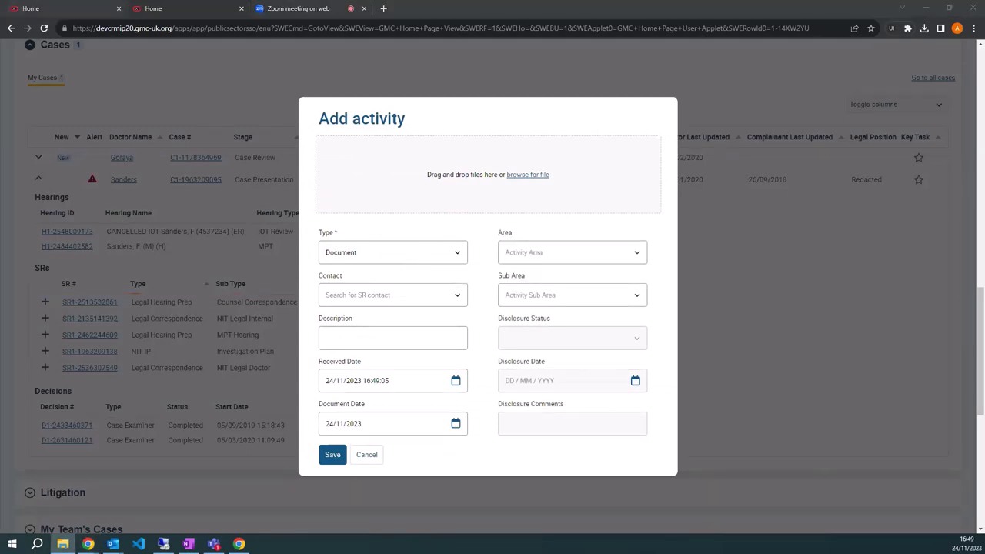
Attach test-csv.csv, remove it, and attach test-msg.msg to the new activity instead.
drag(15, 185, 444, 173)
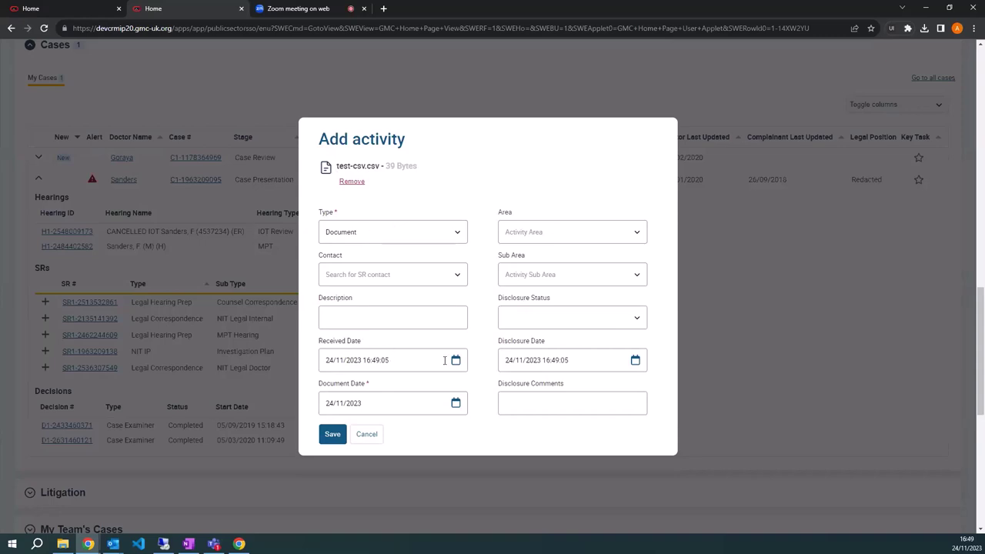
click(353, 182)
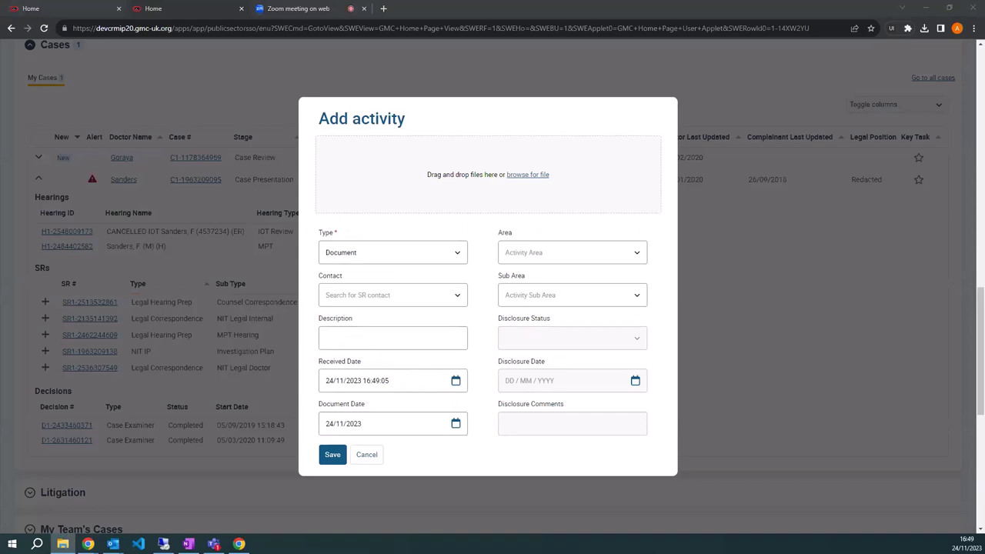
drag(294, 178, 395, 171)
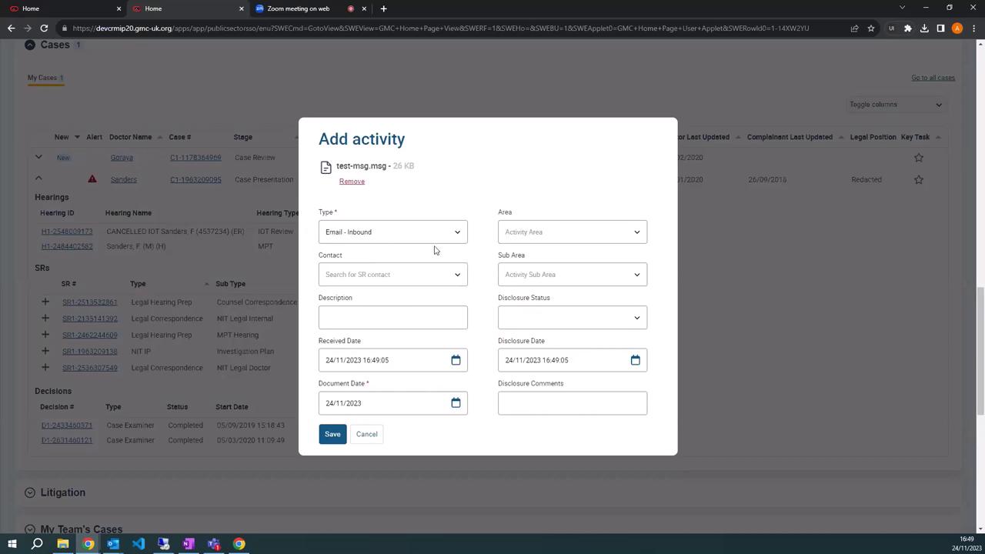
Set the activity Area to ILIP Annual request and save it.
click(591, 234)
scroll(539, 281, down, 5)
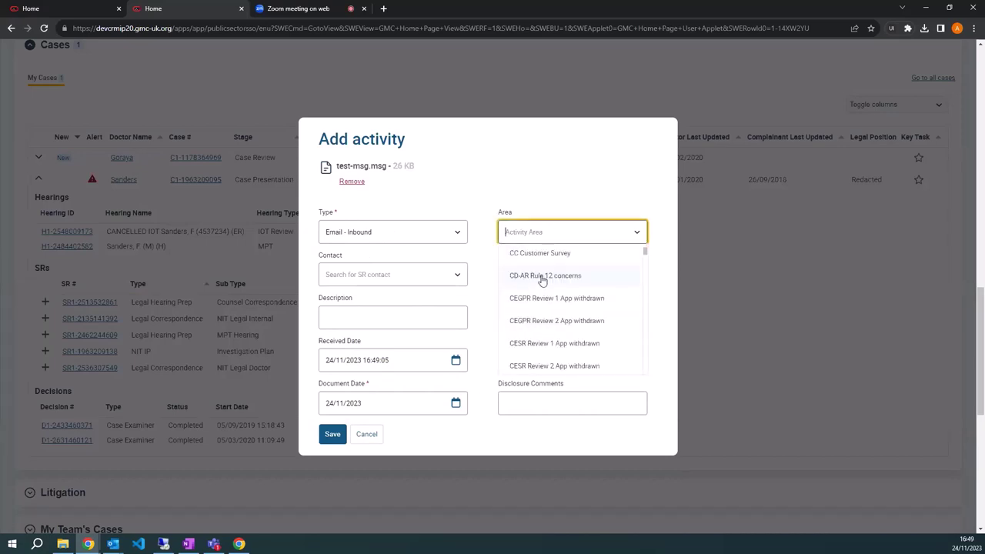
scroll(541, 281, down, 5)
scroll(538, 281, up, 3)
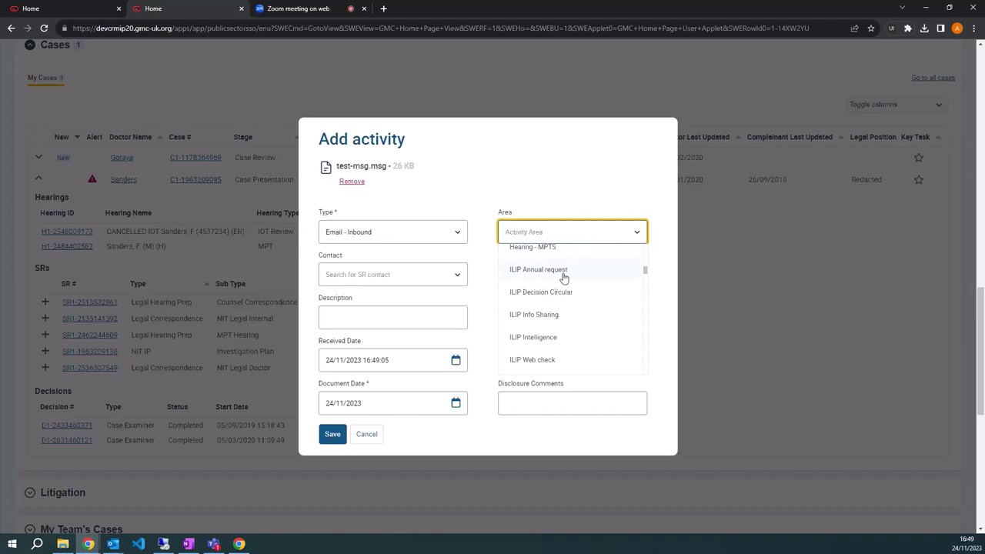
click(568, 271)
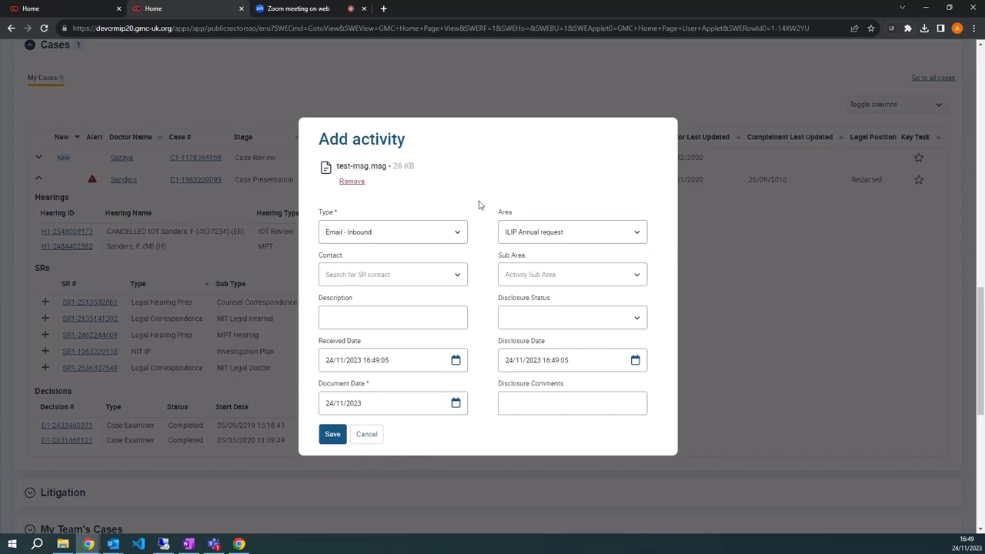
click(331, 437)
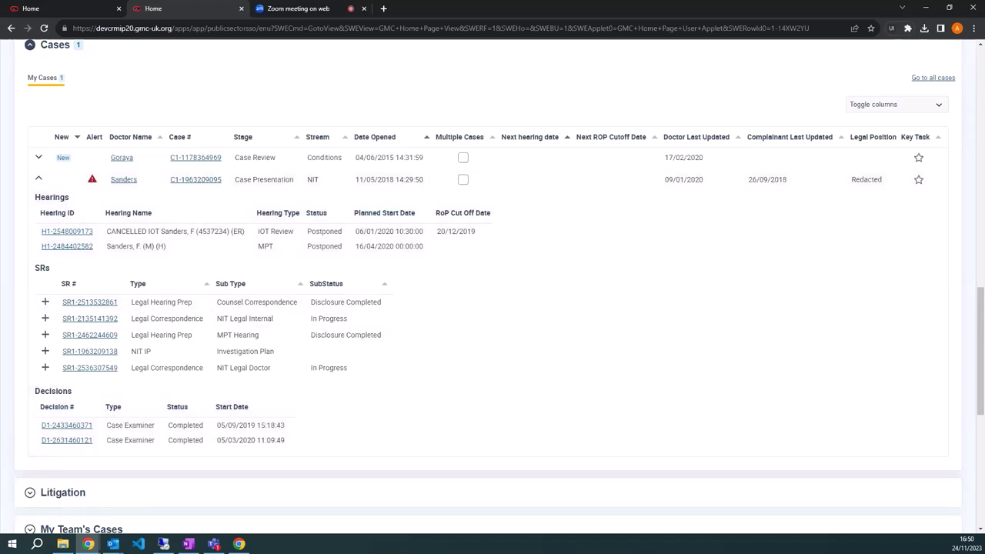
Expand the GMC Connect section on the Siebel home page.
key(alt+Tab)
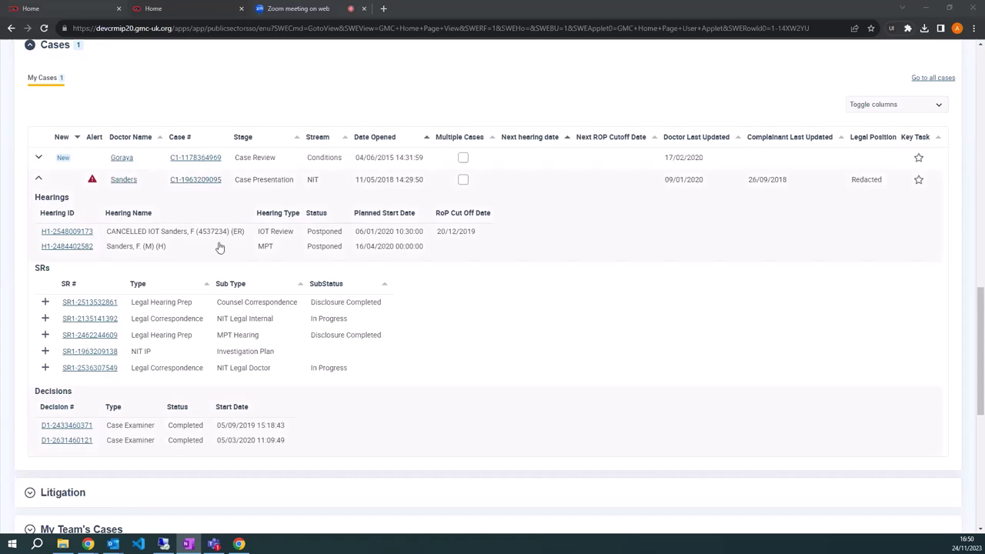
scroll(219, 247, down, 5)
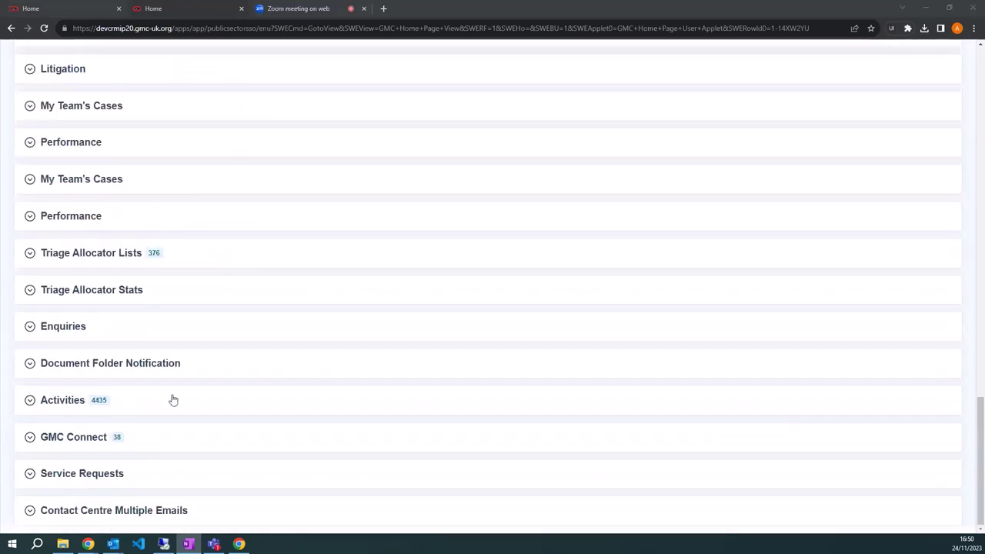
scroll(193, 387, up, 1)
scroll(129, 381, down, 1)
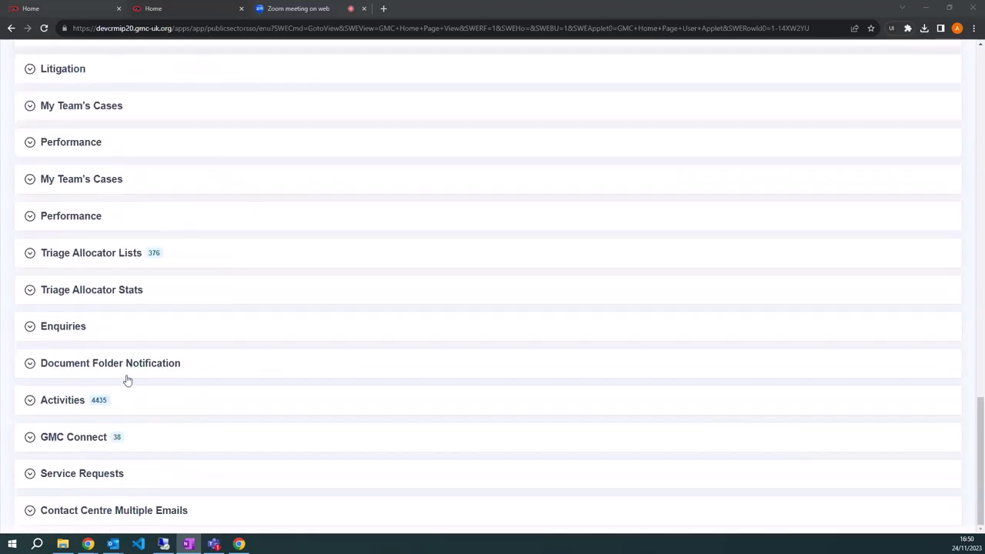
click(145, 438)
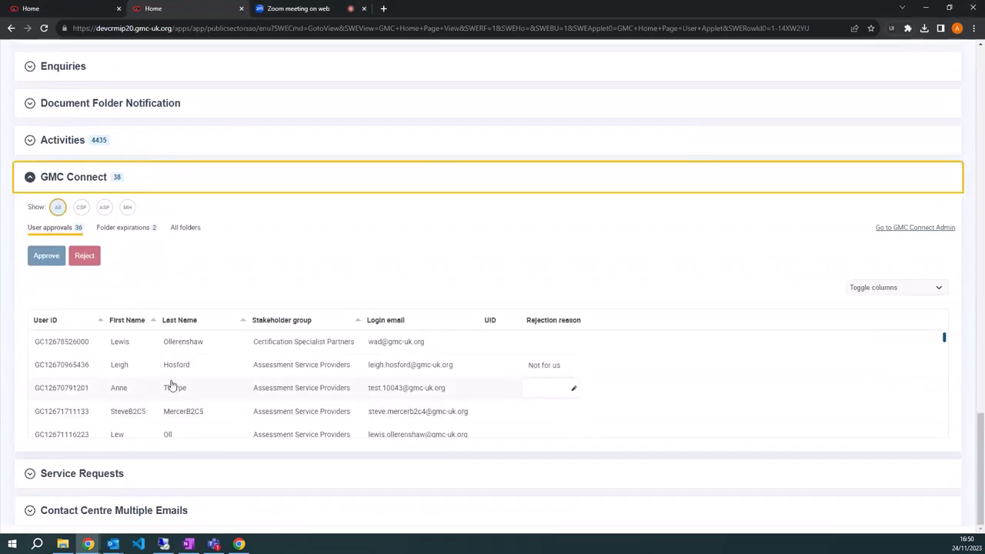
Expand the Service Requests and Contact Centre Multiple Emails sections.
scroll(176, 400, down, 5)
click(180, 475)
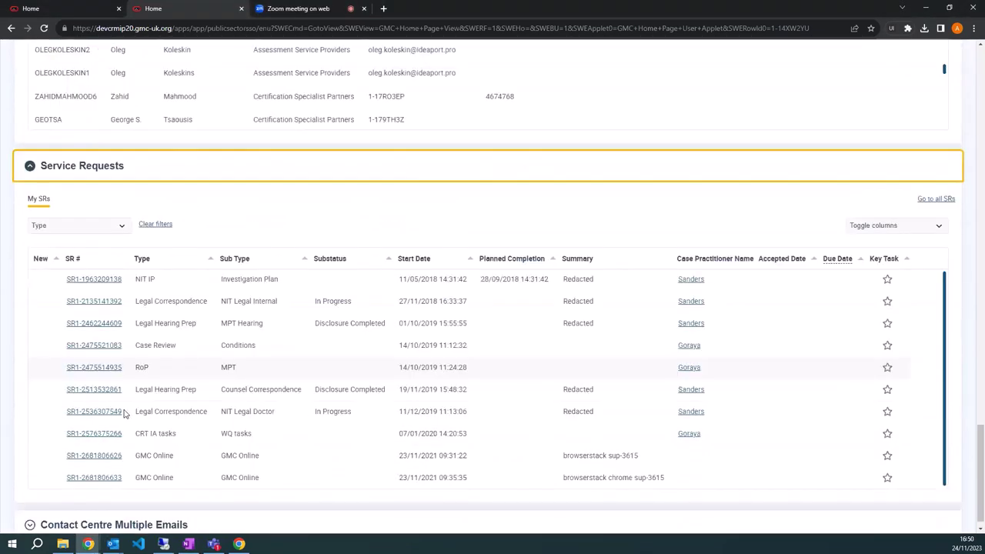
click(213, 510)
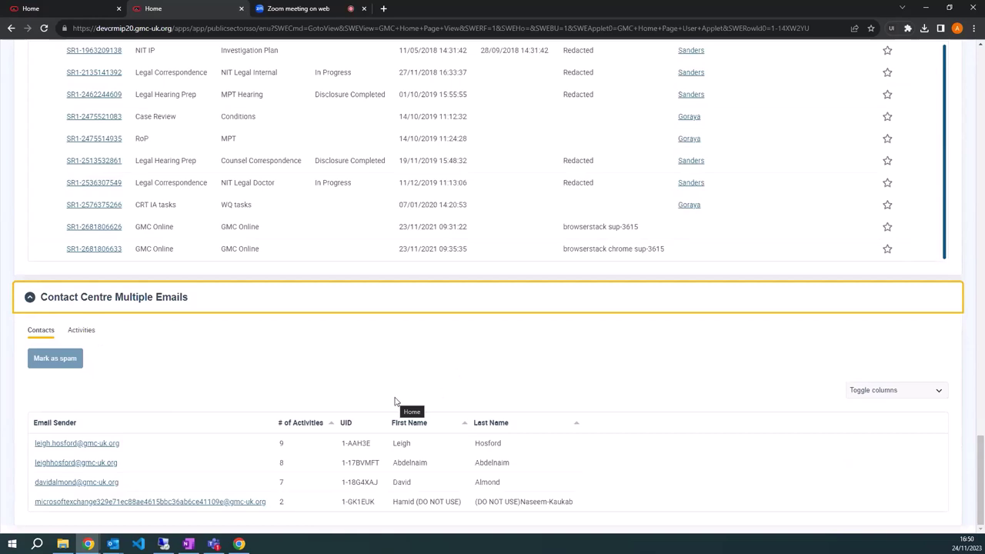
Scroll back to the first rows of the GMC Connect User approvals table.
scroll(394, 401, up, 15)
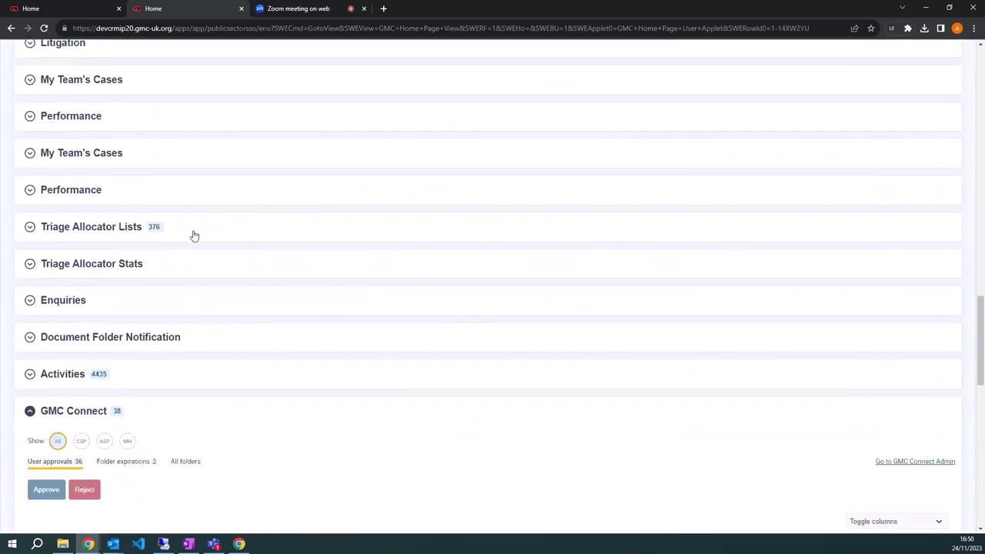
scroll(161, 189, up, 3)
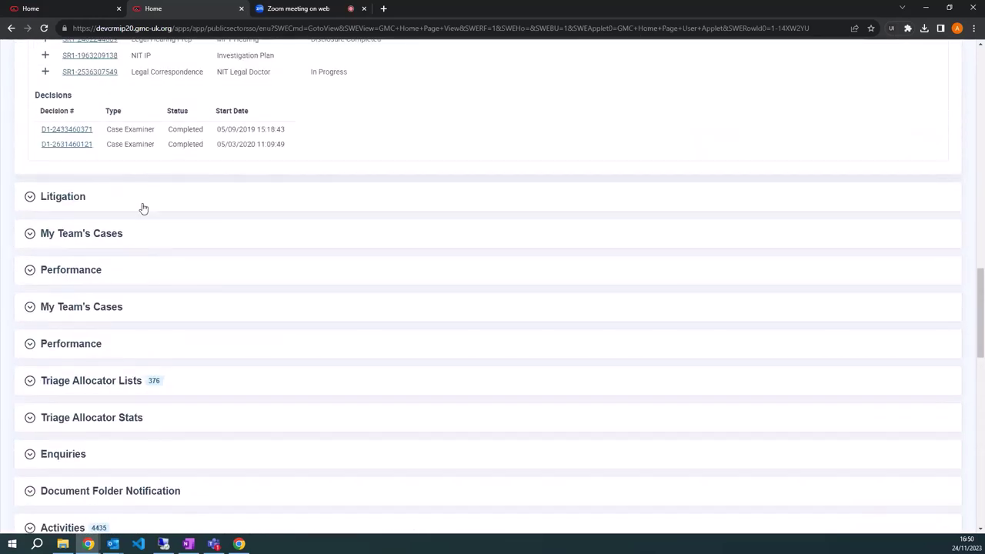
scroll(156, 204, down, 6)
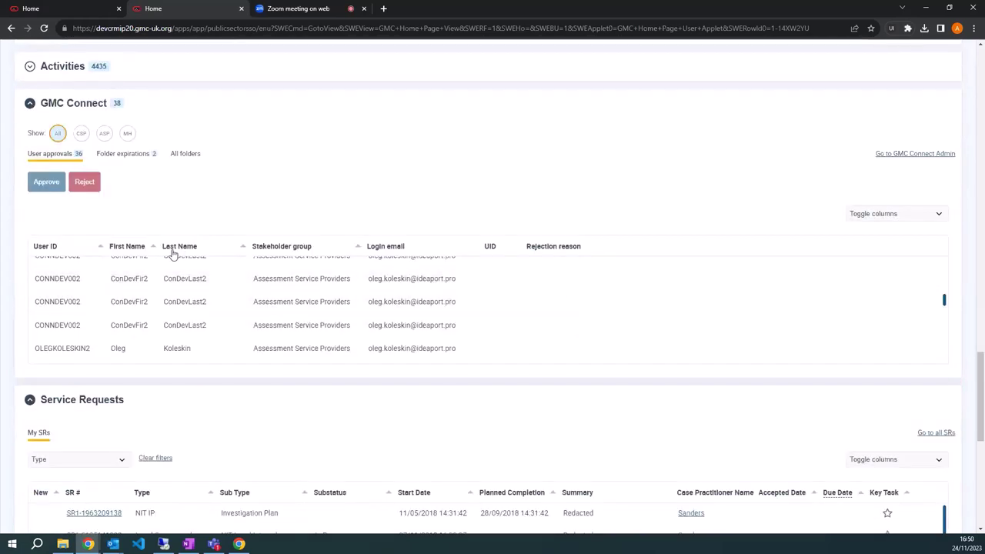
scroll(392, 323, up, 8)
scroll(416, 358, down, 1)
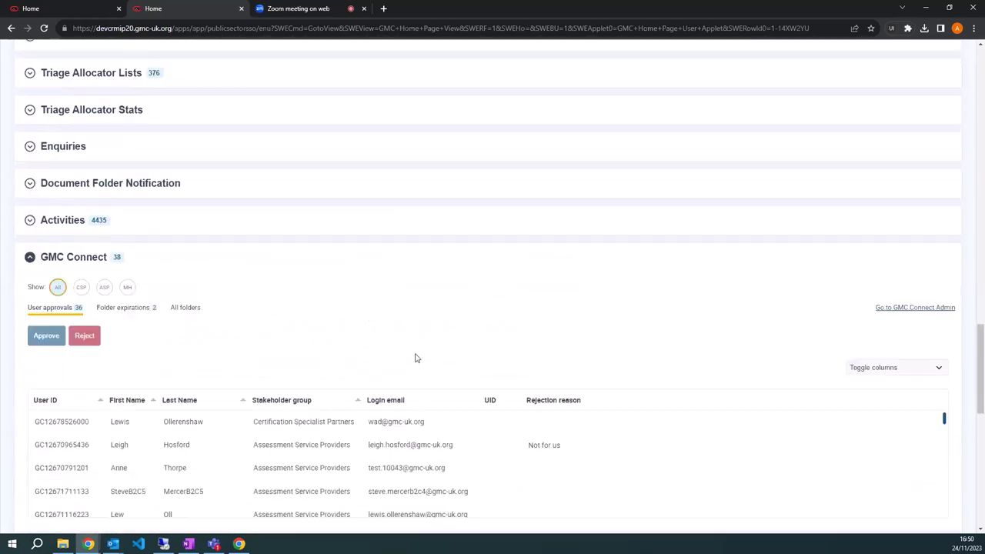
scroll(327, 305, down, 3)
scroll(305, 223, up, 1)
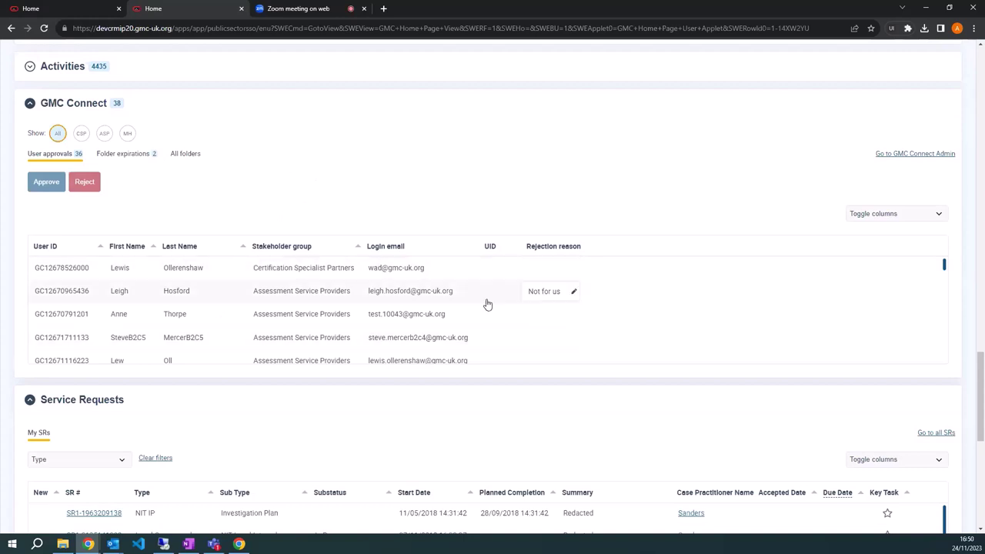
Reject the first awaiting user with the rejection reason 'fwefewfwef' and save it.
click(437, 273)
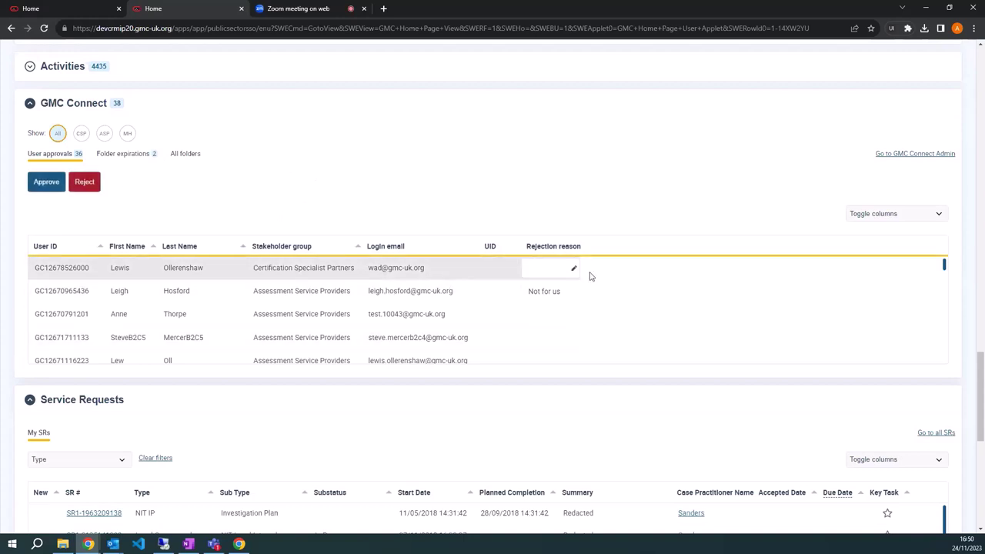
click(81, 184)
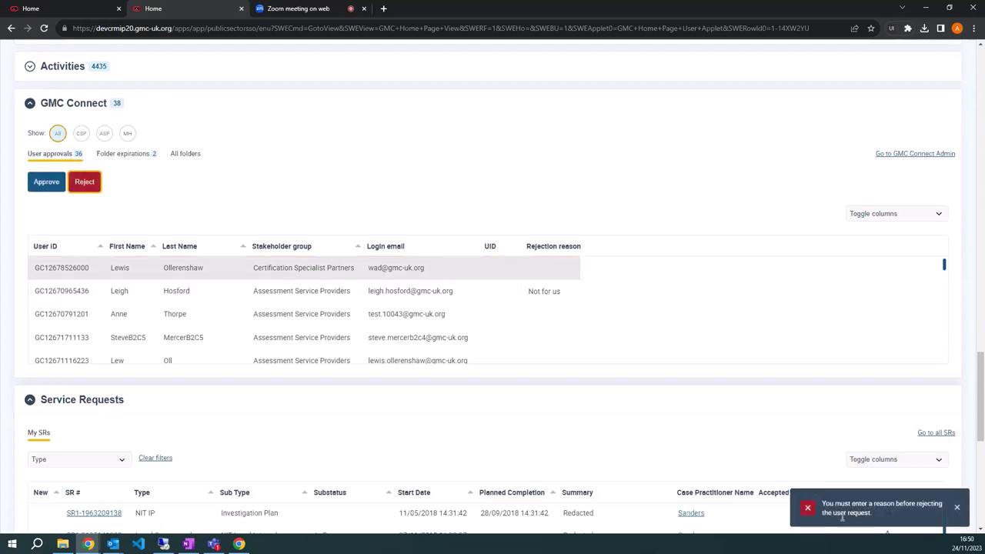
click(551, 275)
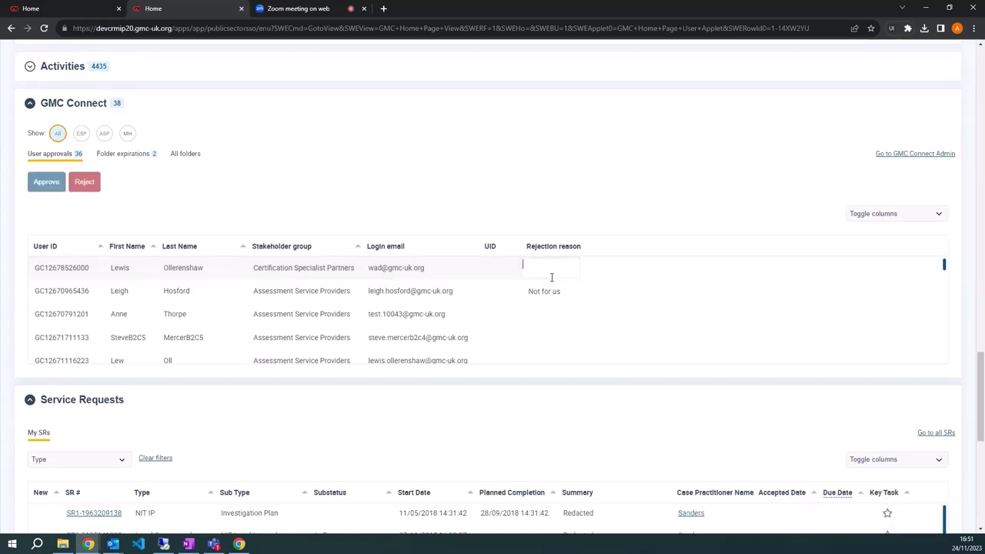
text(fwefewfwefewf)
click(621, 211)
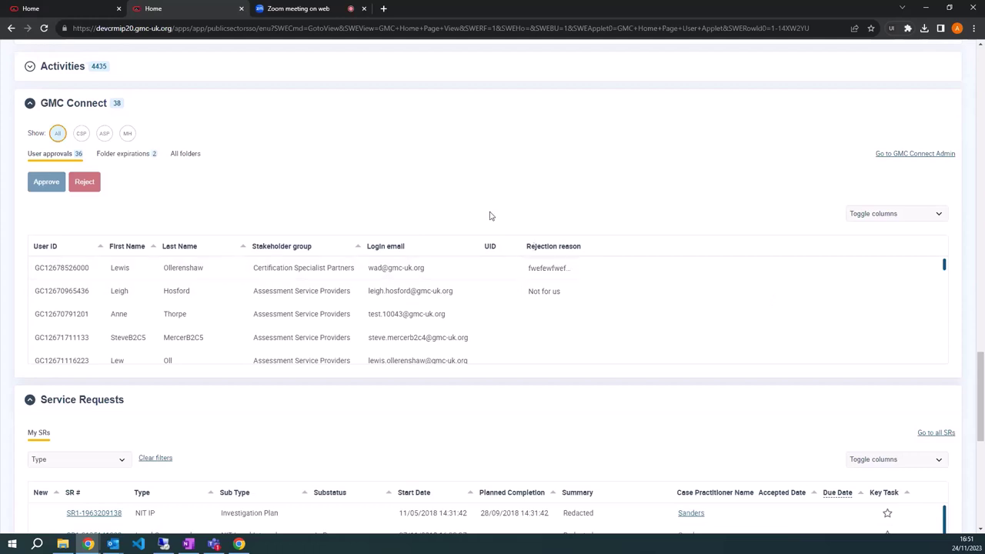
Scroll to the Activities applet and expand it to list the 162 outbound email activities.
scroll(356, 178, down, 7)
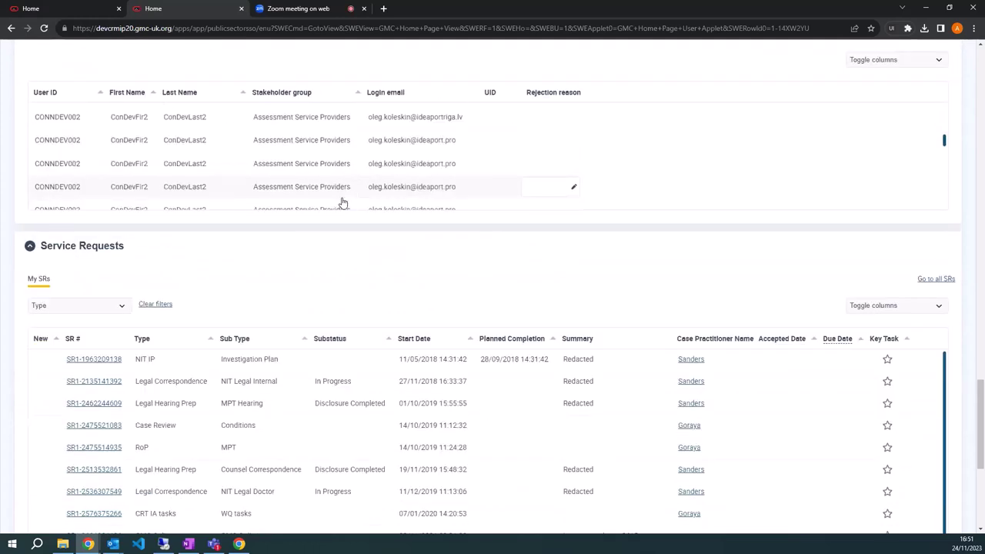
scroll(408, 227, down, 2)
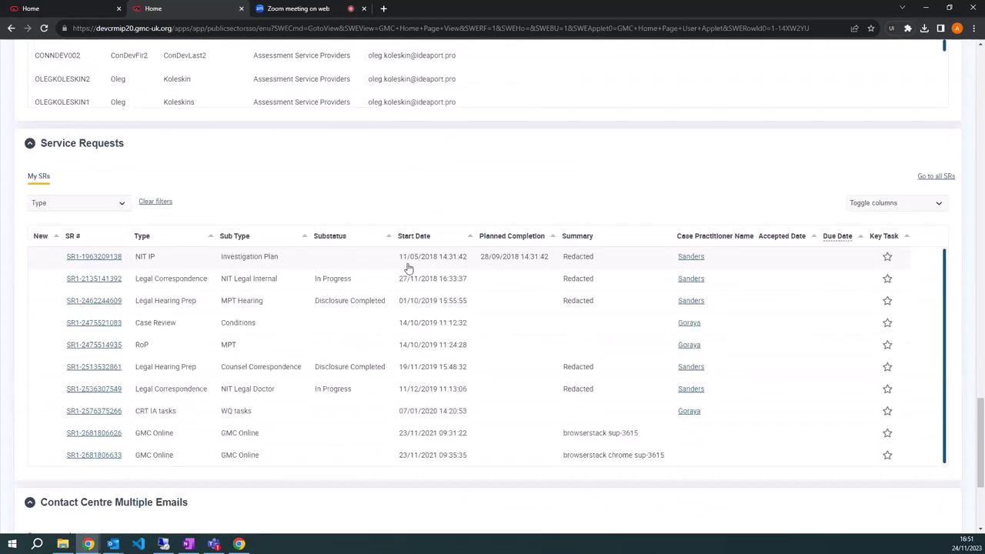
scroll(423, 292, up, 4)
scroll(415, 269, up, 7)
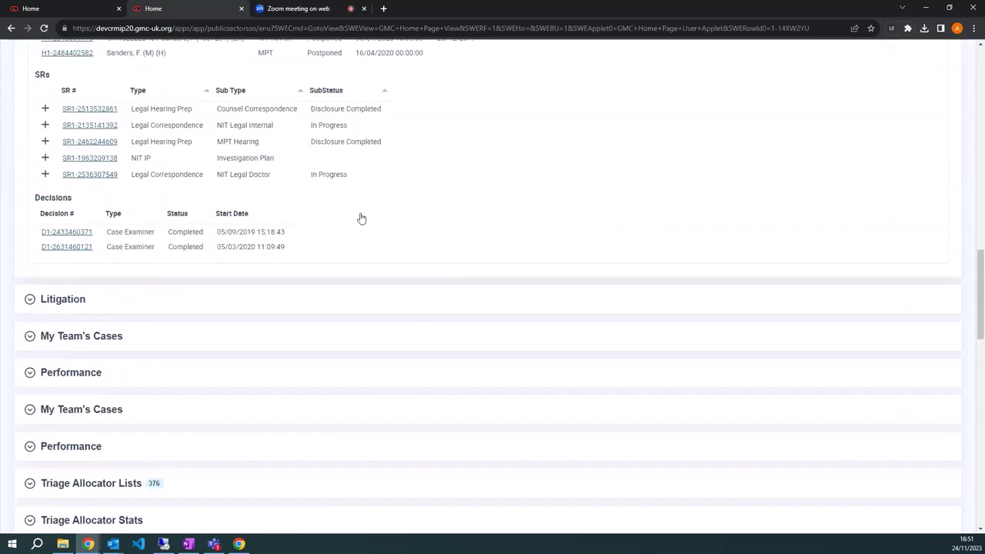
scroll(361, 219, up, 10)
scroll(259, 164, down, 12)
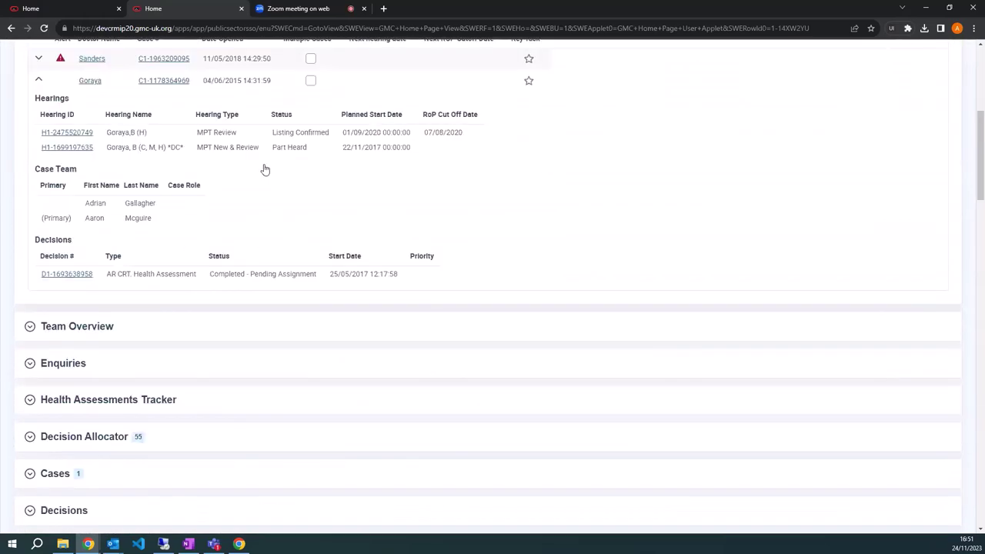
scroll(242, 191, down, 5)
scroll(227, 254, down, 8)
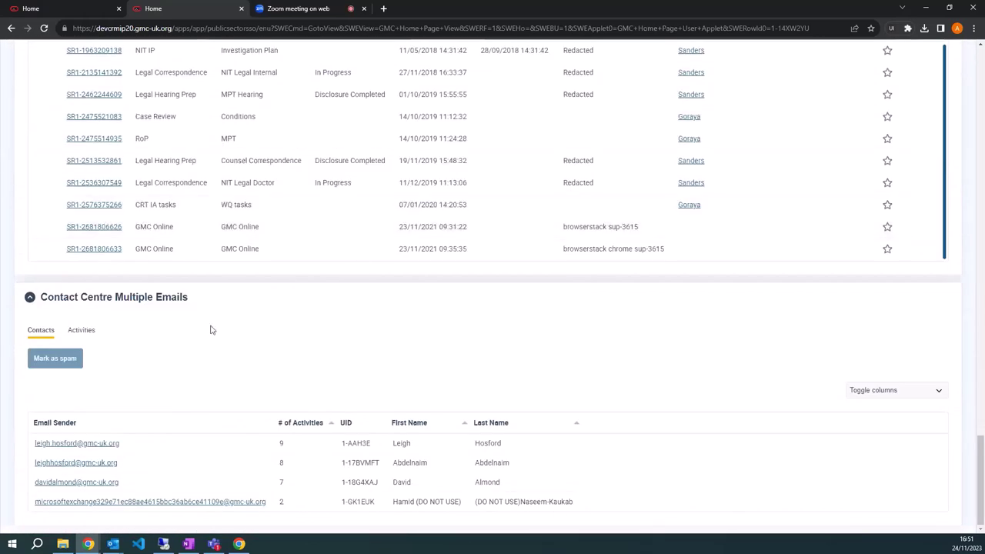
scroll(211, 330, up, 8)
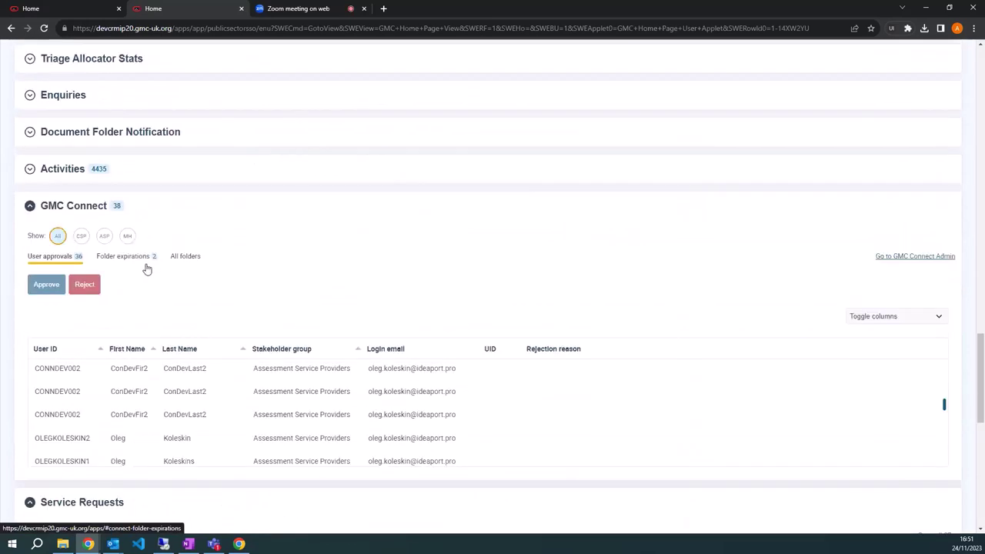
click(146, 179)
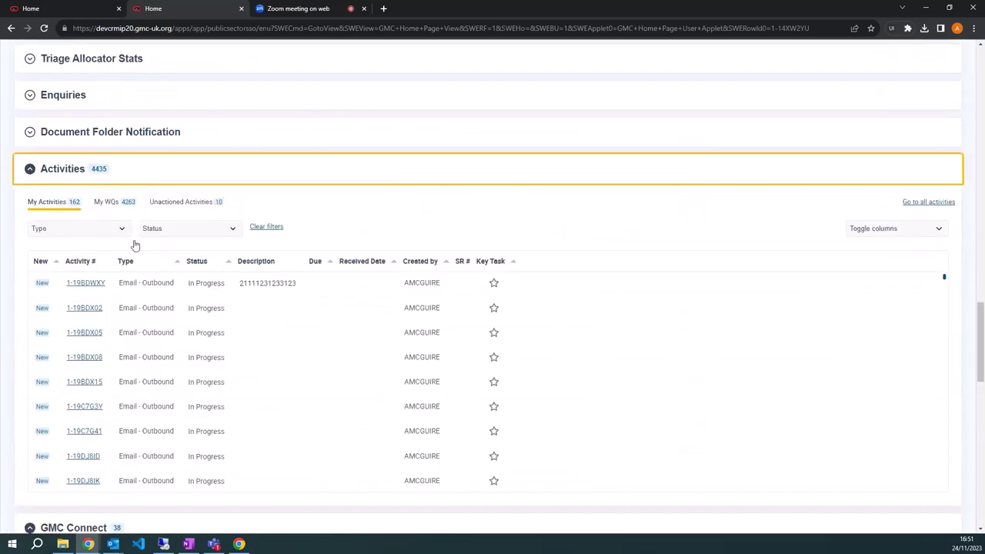
Switch to the other Home page and expand its Activities section.
click(77, 10)
scroll(287, 217, down, 10)
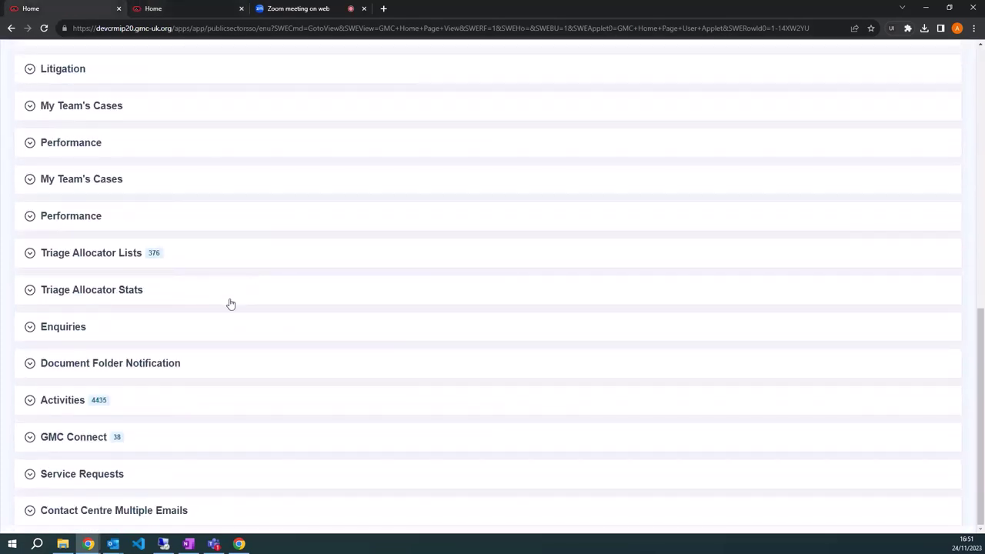
click(180, 403)
scroll(231, 362, down, 3)
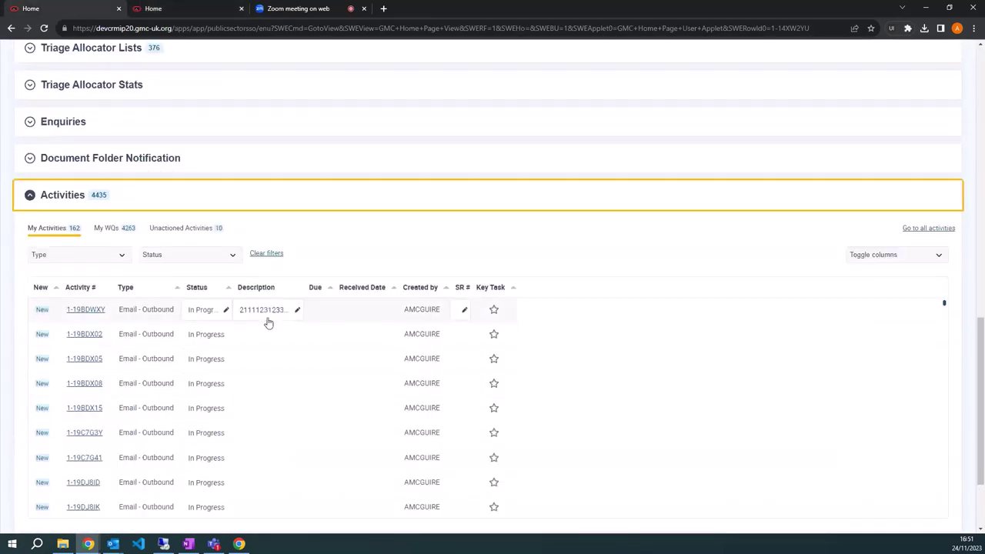
Append '523' to the first activity's Description and leave the field to save.
click(270, 318)
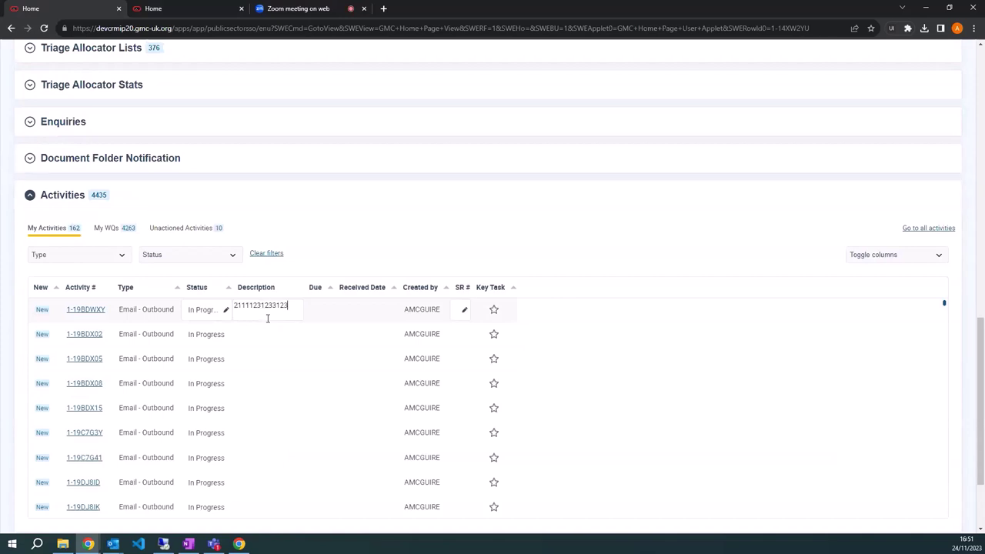
click(371, 217)
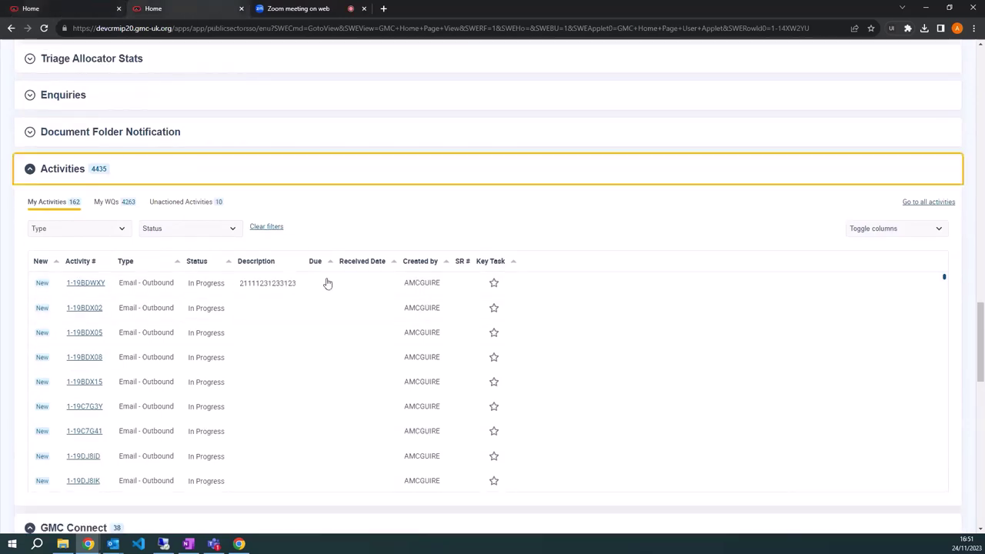
click(277, 282)
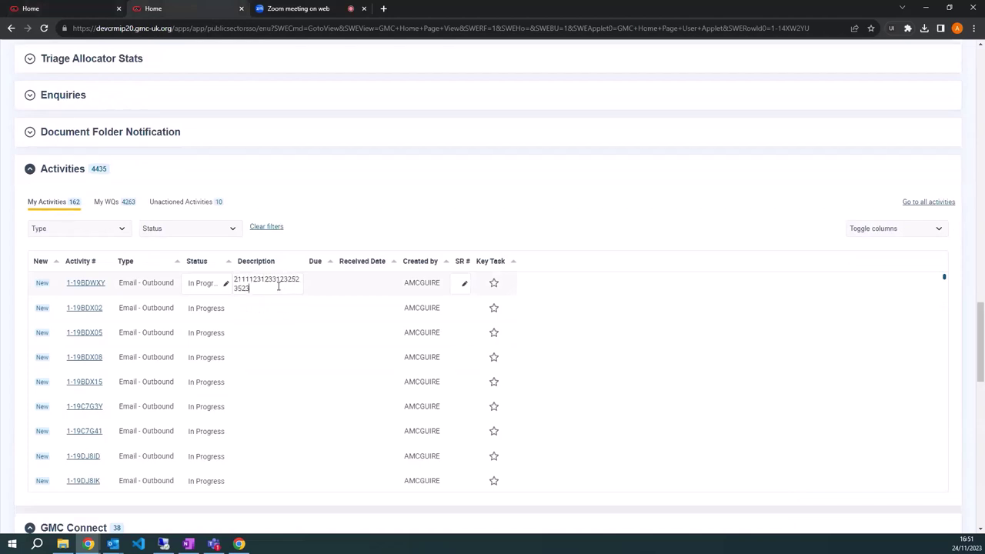
text(523)
click(369, 176)
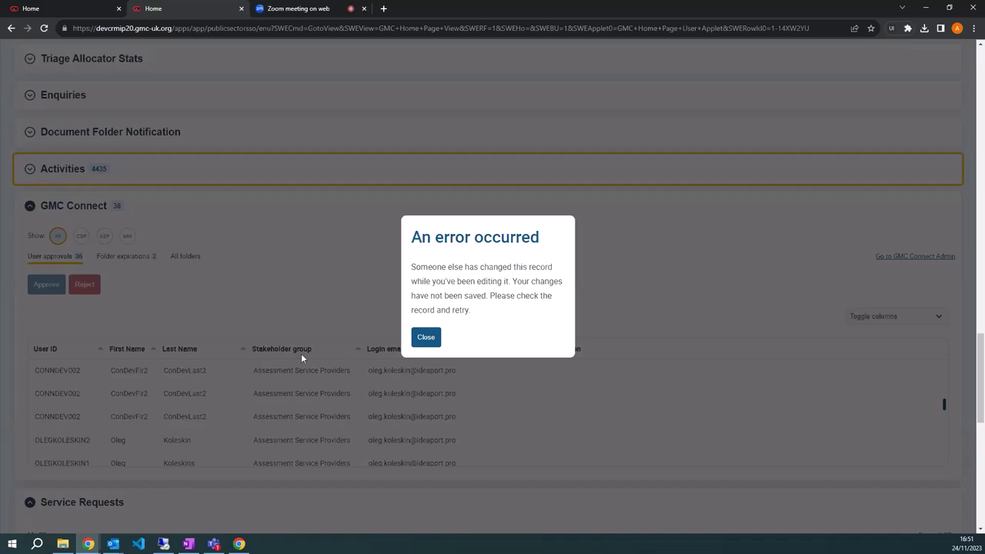
Dismiss the save-conflict error and re-save the first activity's description.
click(423, 337)
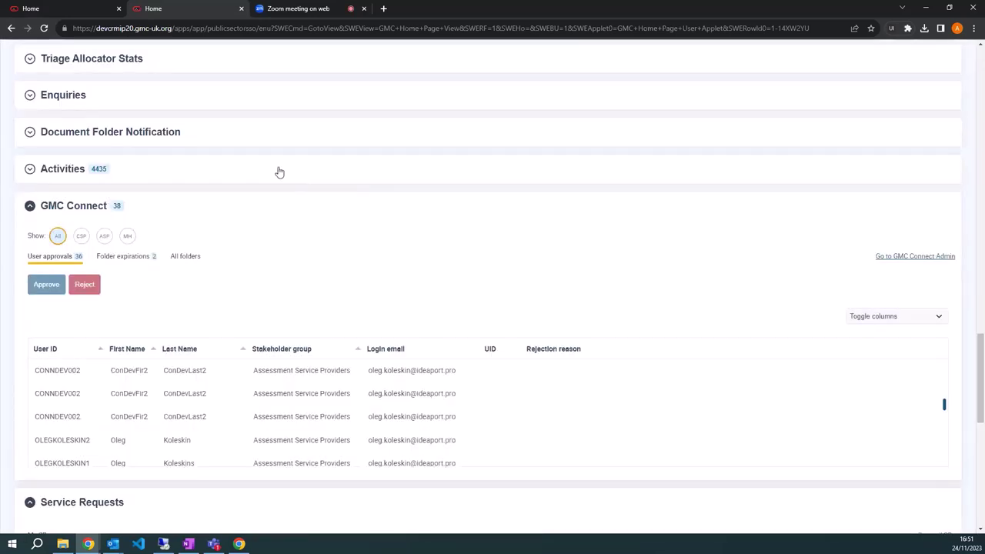
click(279, 172)
click(270, 290)
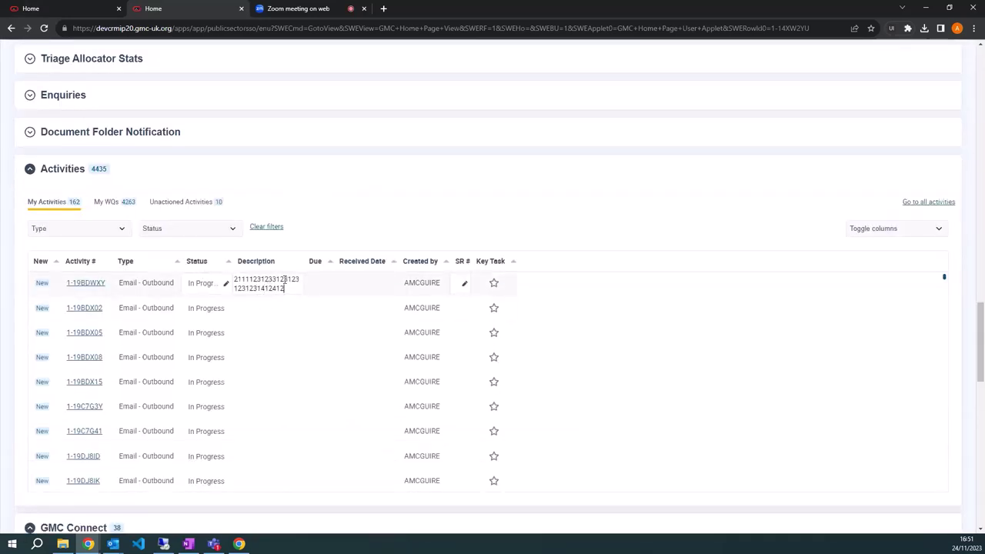
click(321, 183)
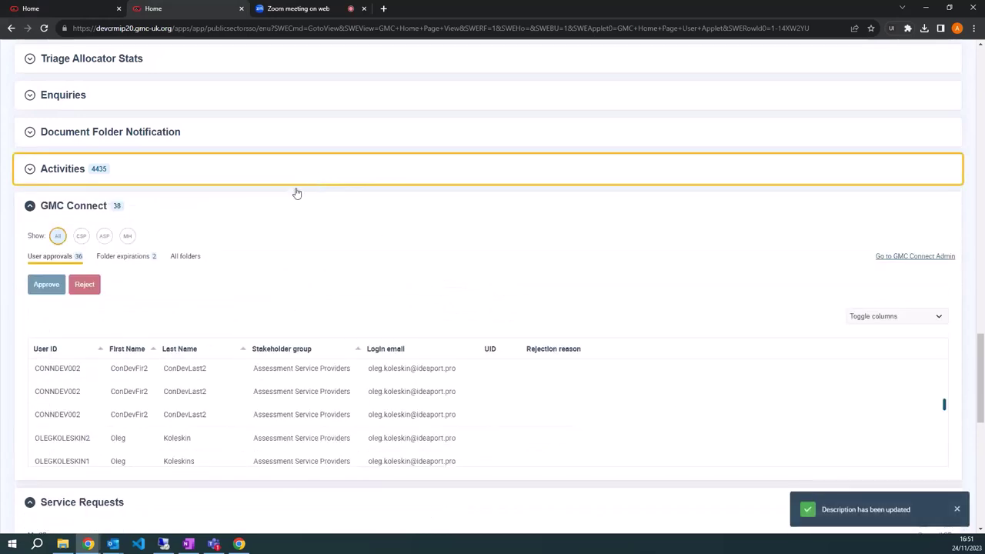
click(287, 173)
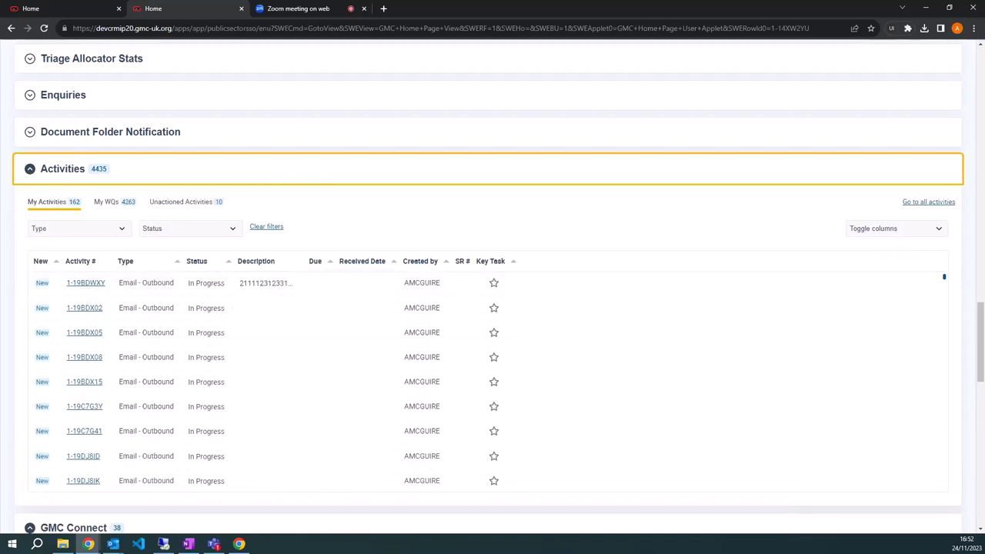
Collapse the Service Requests, GMC Connect, Activities and Cases sections.
scroll(331, 356, down, 4)
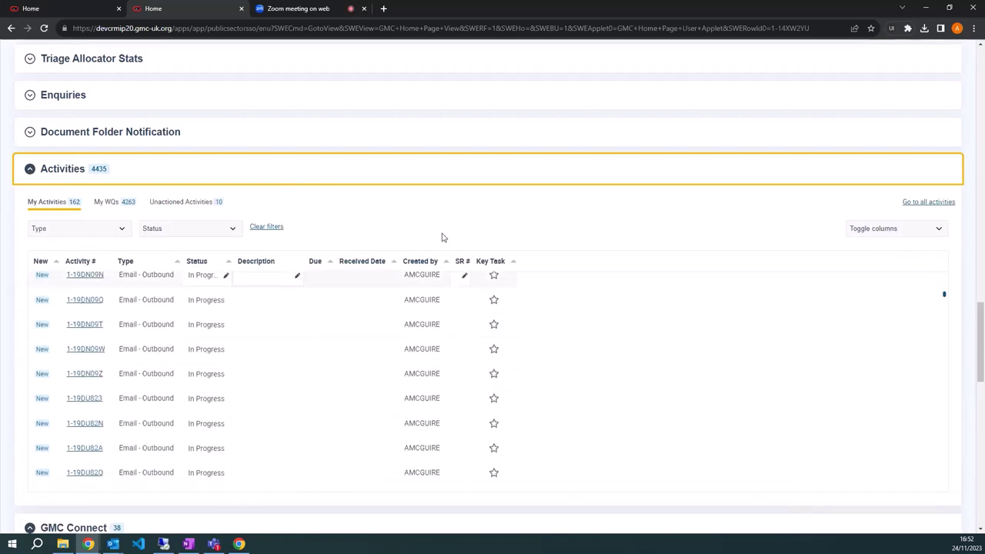
scroll(443, 237, down, 10)
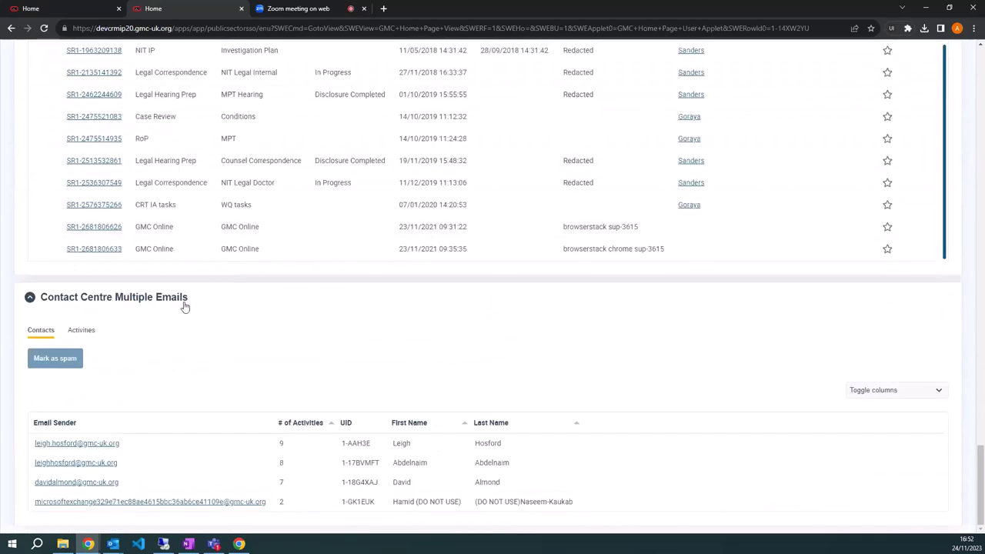
scroll(185, 307, up, 3)
click(168, 163)
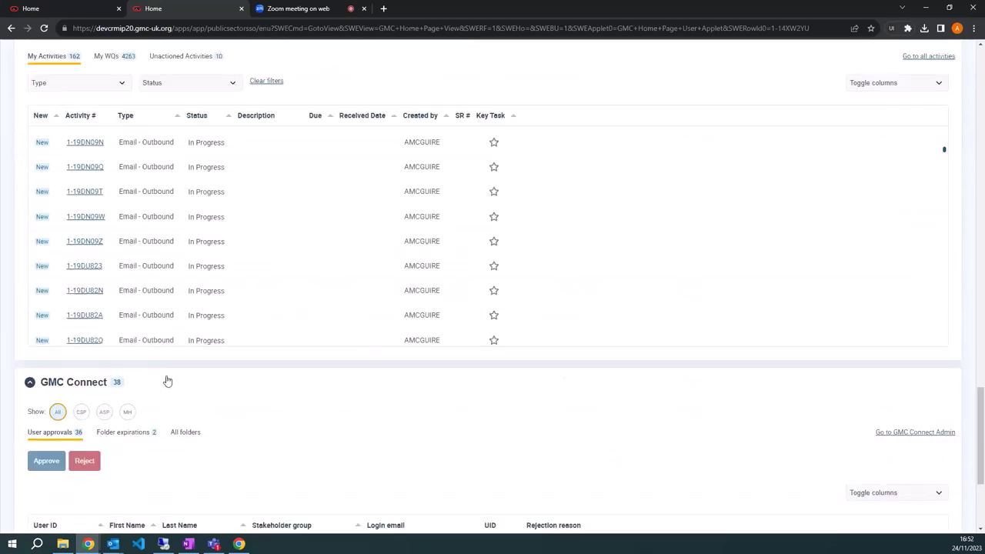
click(168, 380)
click(170, 76)
scroll(151, 168, up, 6)
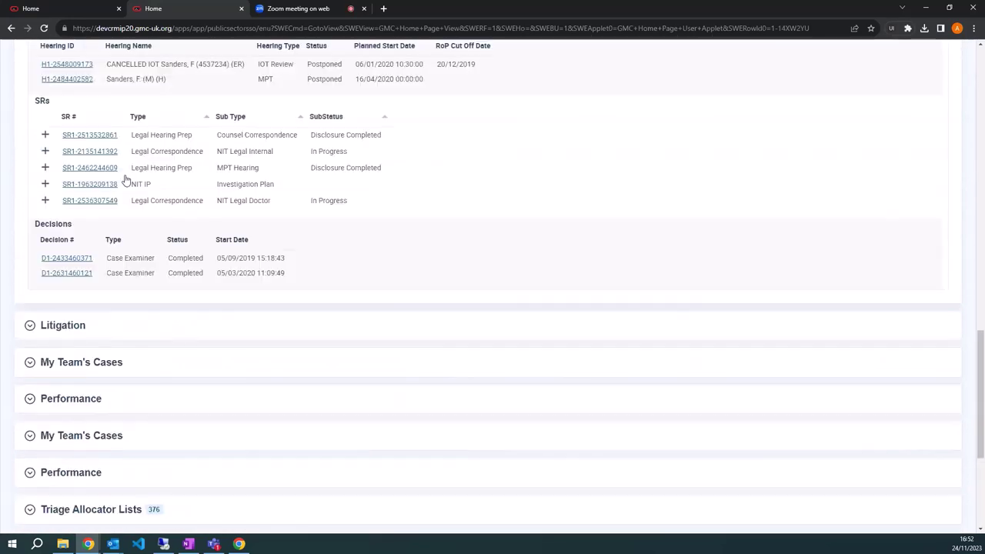
click(110, 157)
Expand Decision Allocator, scroll its grid right to the Comments column, then collapse Cases.
scroll(98, 158, up, 2)
scroll(98, 158, down, 2)
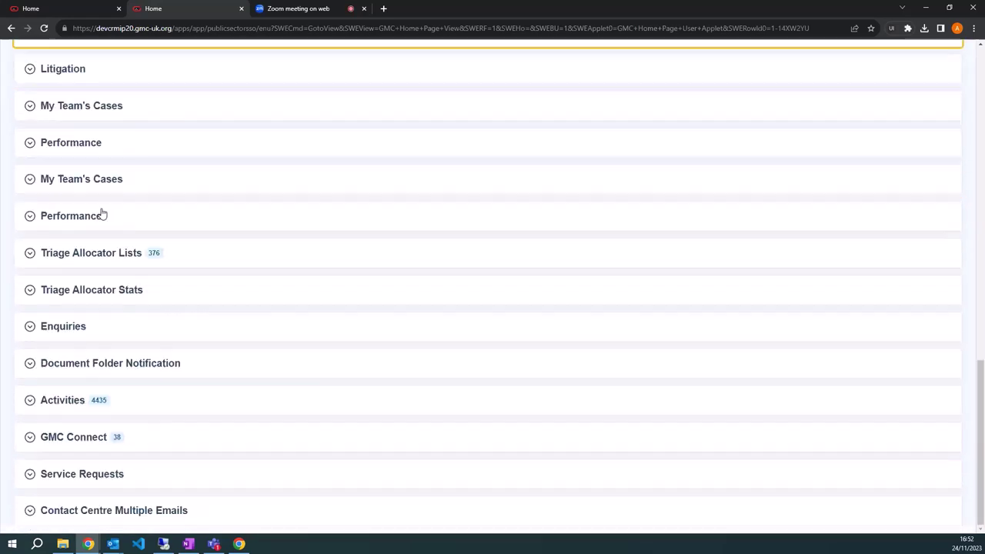
scroll(110, 438, up, 3)
scroll(104, 340, up, 3)
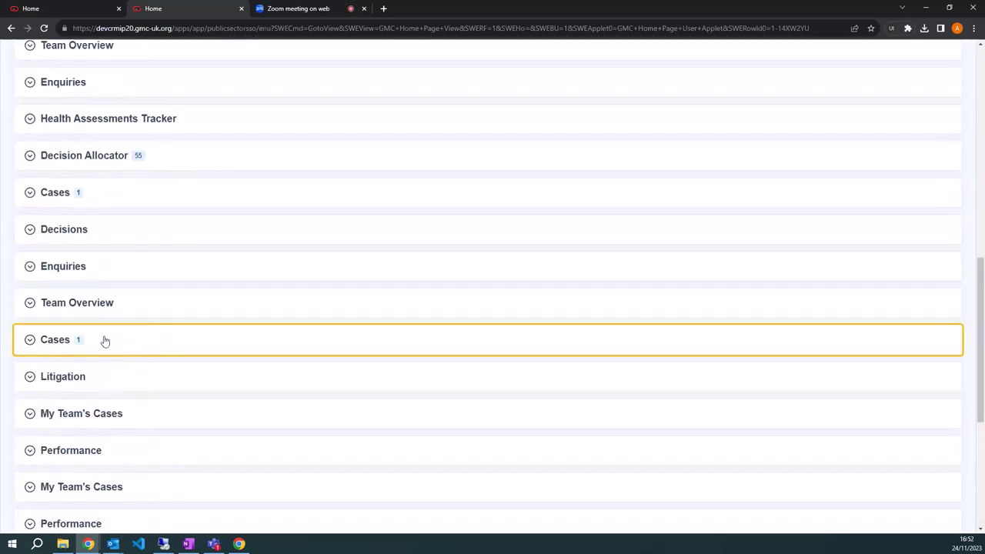
click(159, 211)
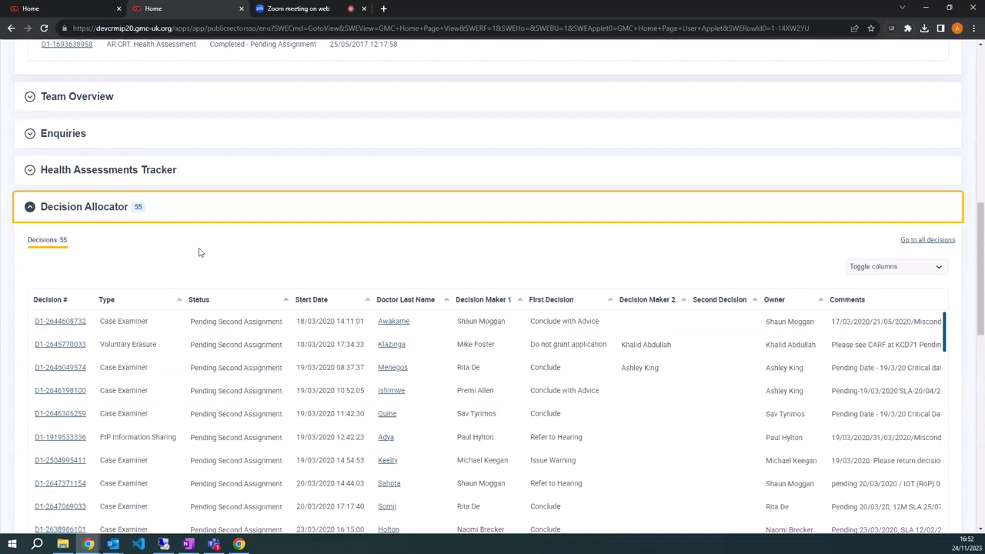
scroll(308, 258, down, 1)
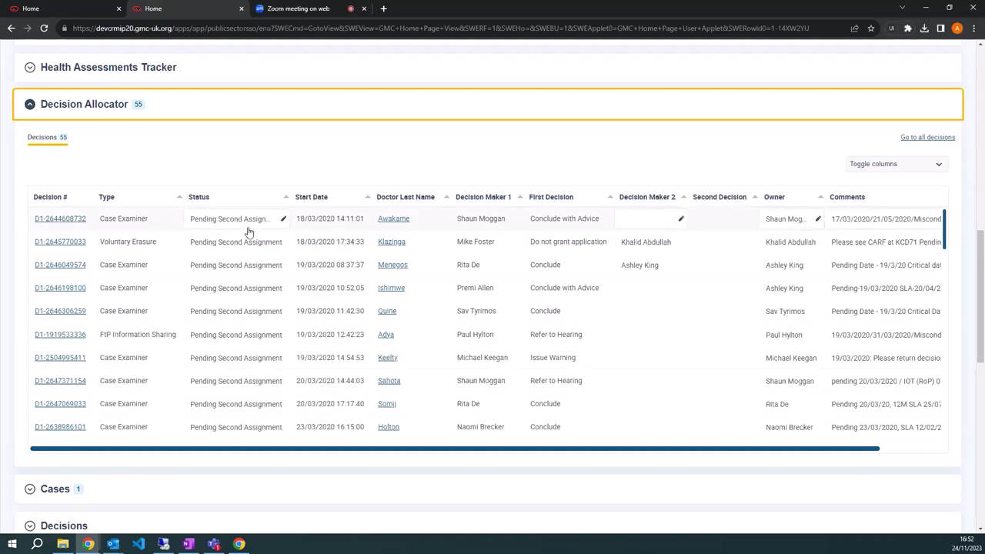
click(213, 451)
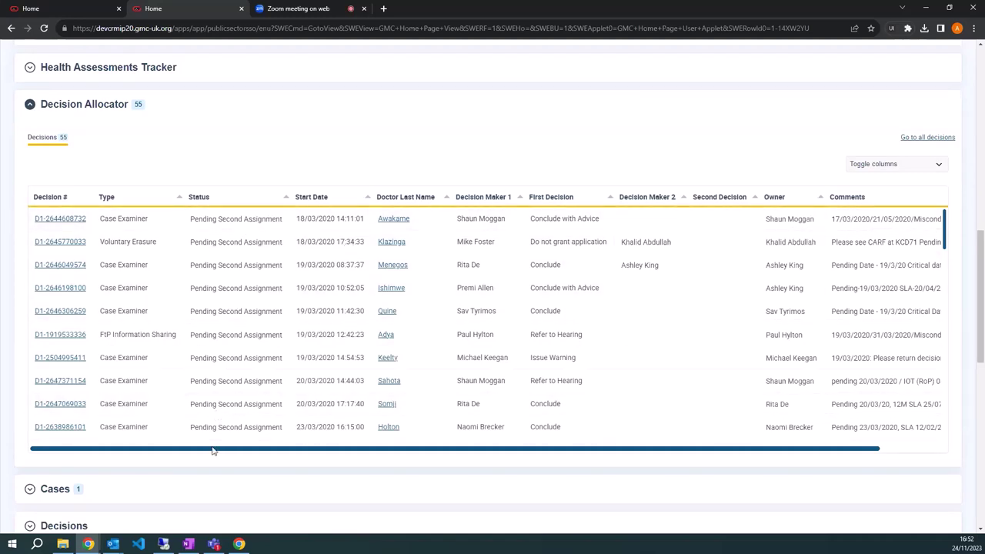
drag(213, 451, 759, 292)
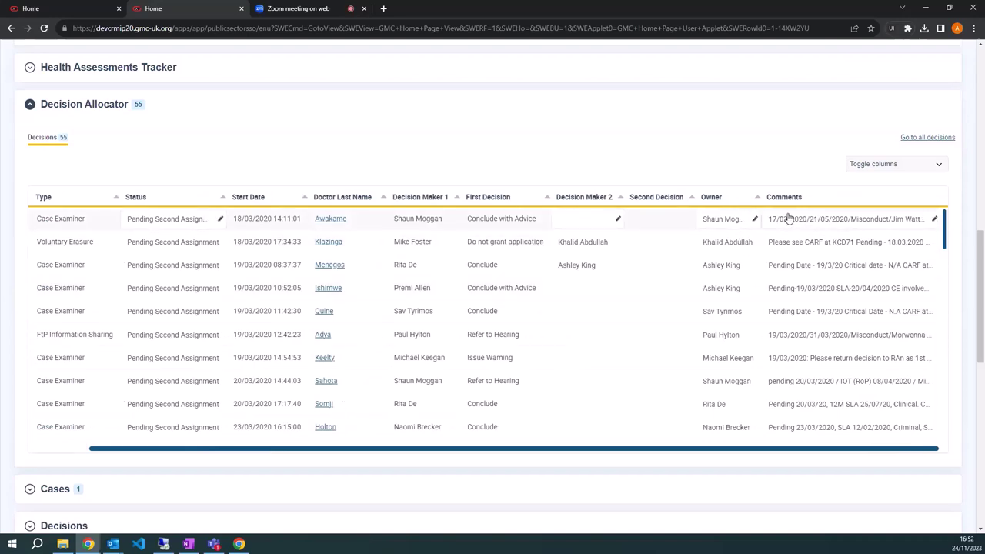
scroll(488, 296, up, 15)
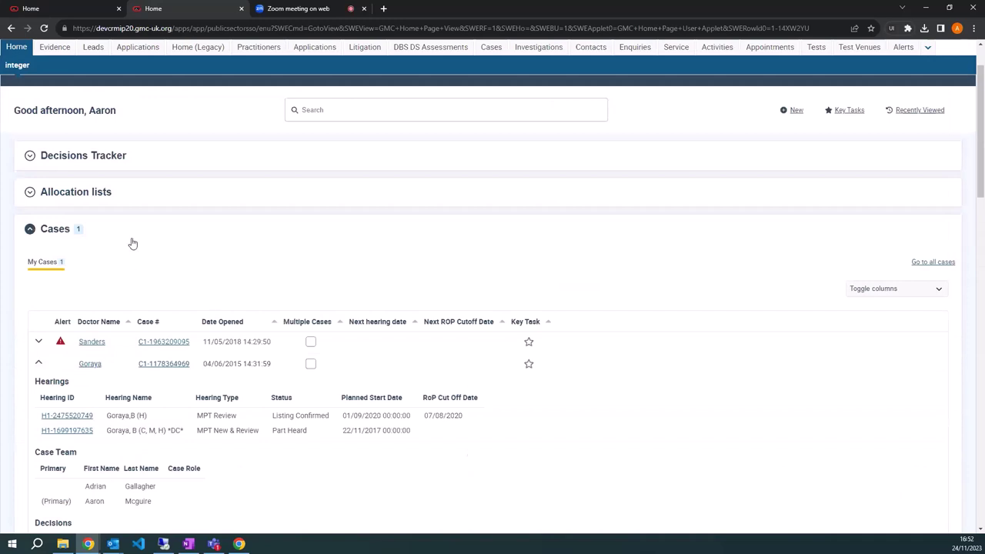
click(132, 238)
Collapse the Decision Allocator section and scroll through the fully folded section list.
click(173, 376)
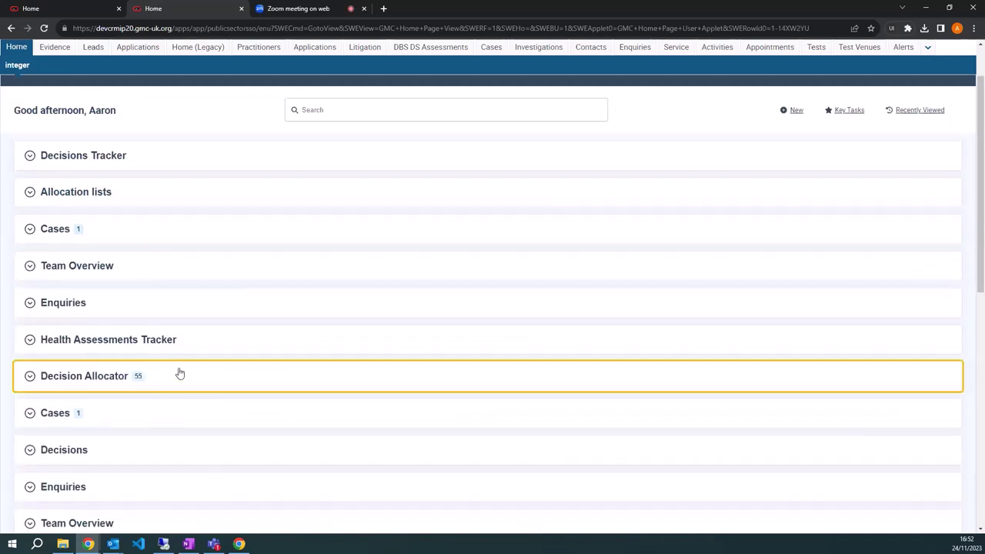
scroll(173, 285, down, 7)
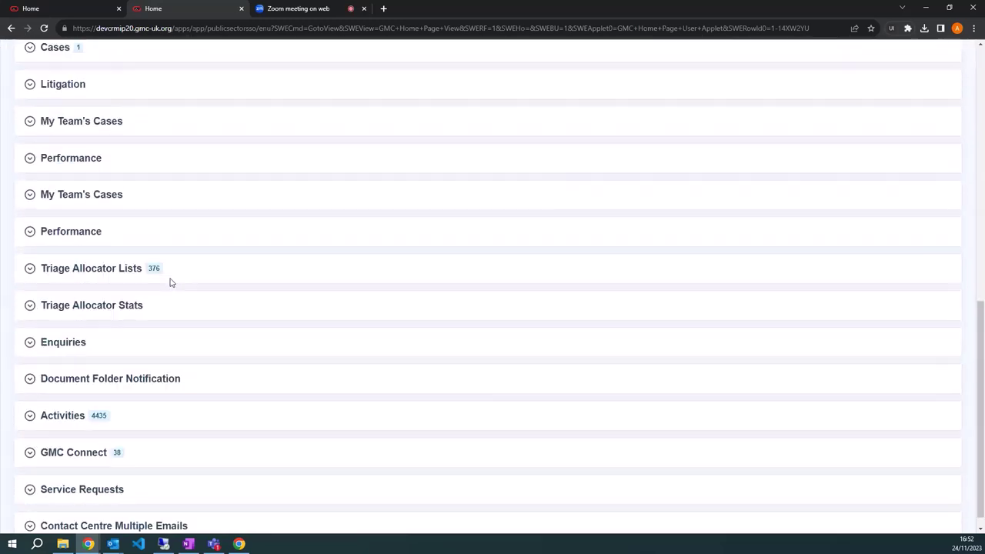
scroll(171, 282, up, 7)
scroll(171, 281, up, 4)
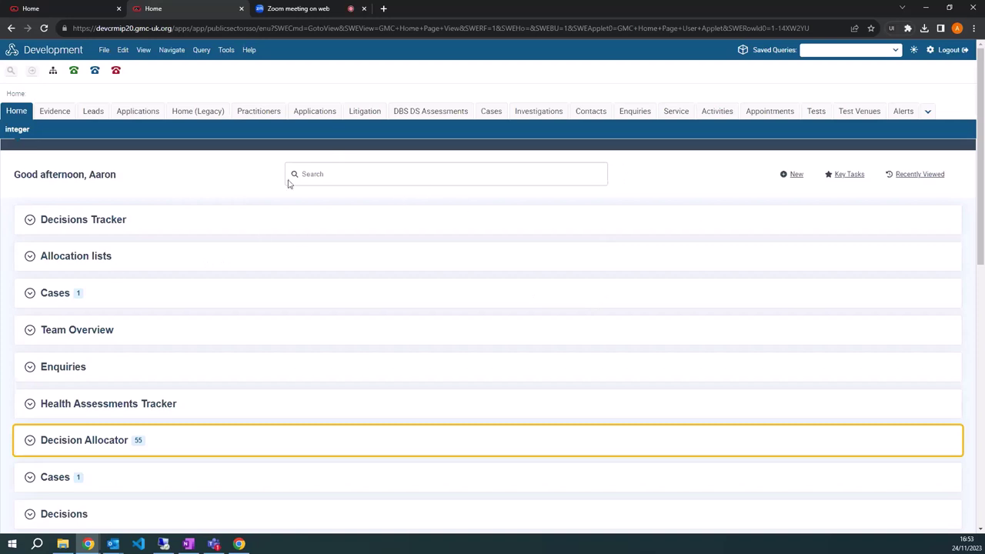
scroll(236, 192, down, 8)
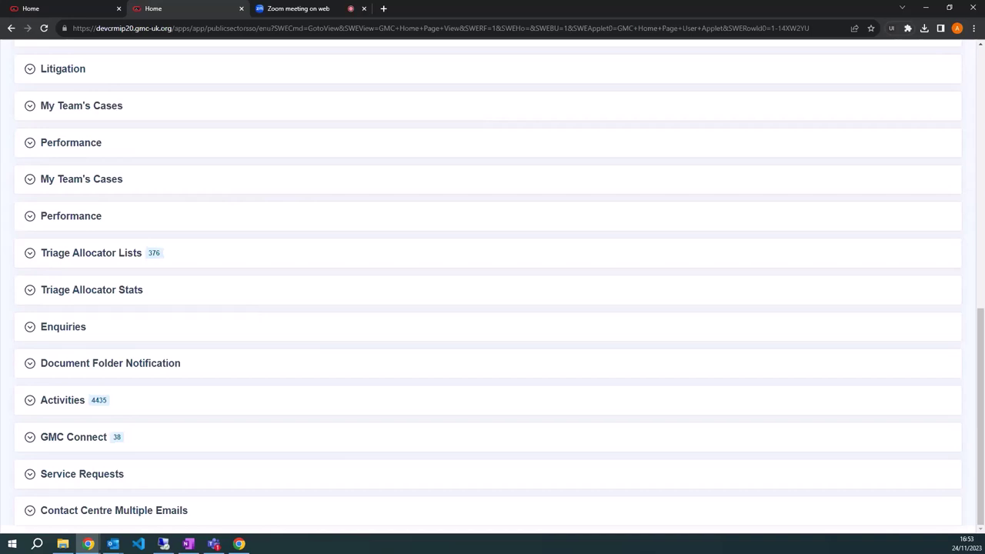
scroll(316, 234, up, 15)
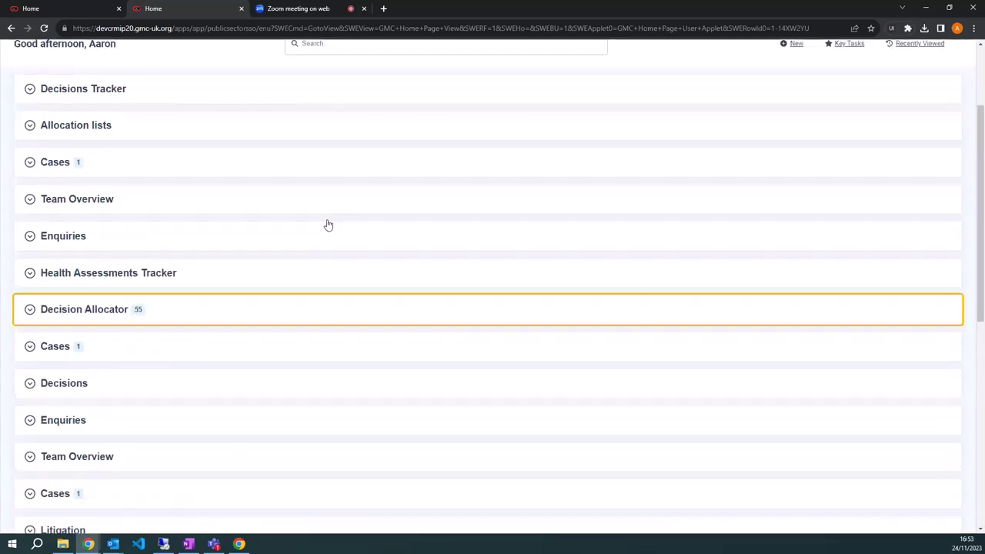
Switch to the Dark theme and show the Decisions Tracker's Tracker view by case examiner.
click(913, 50)
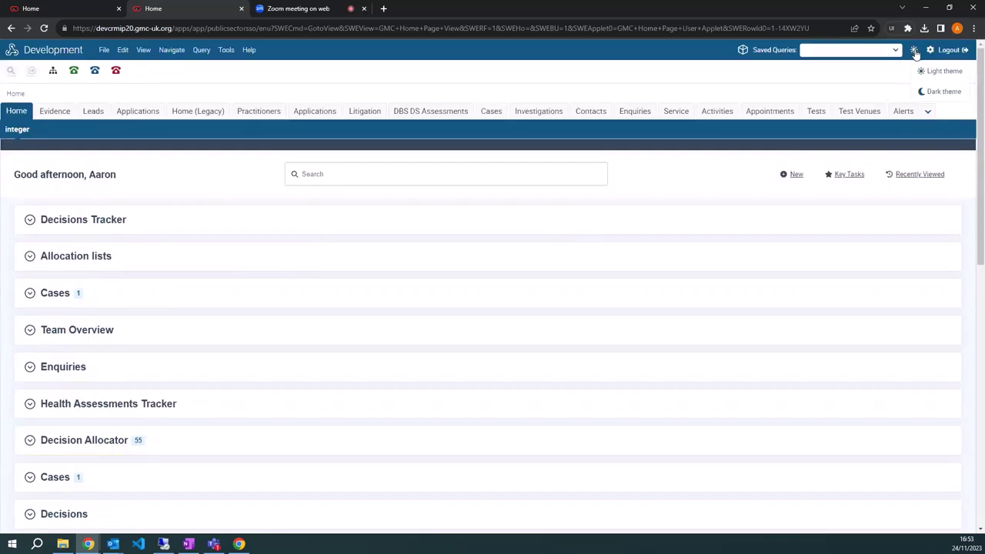
click(936, 93)
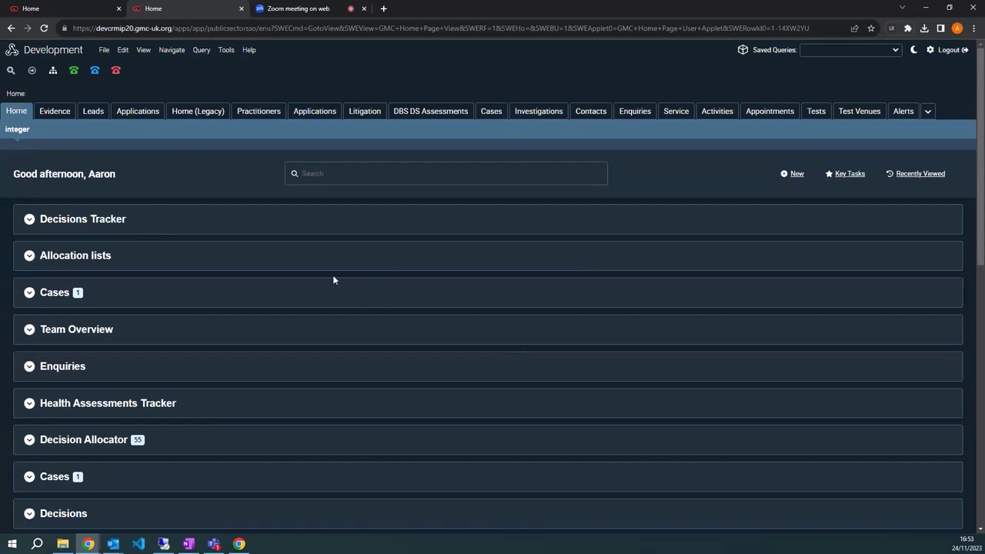
click(201, 226)
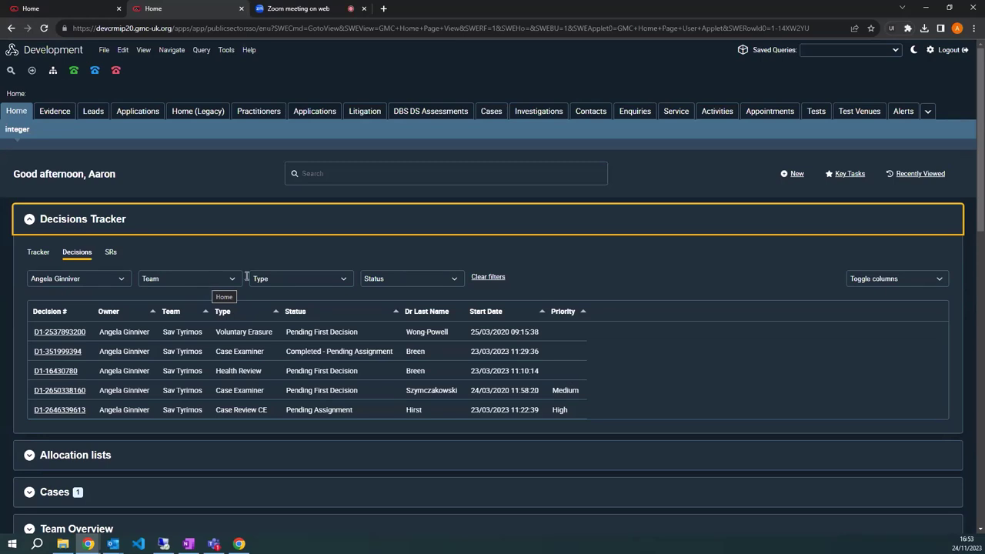
click(38, 254)
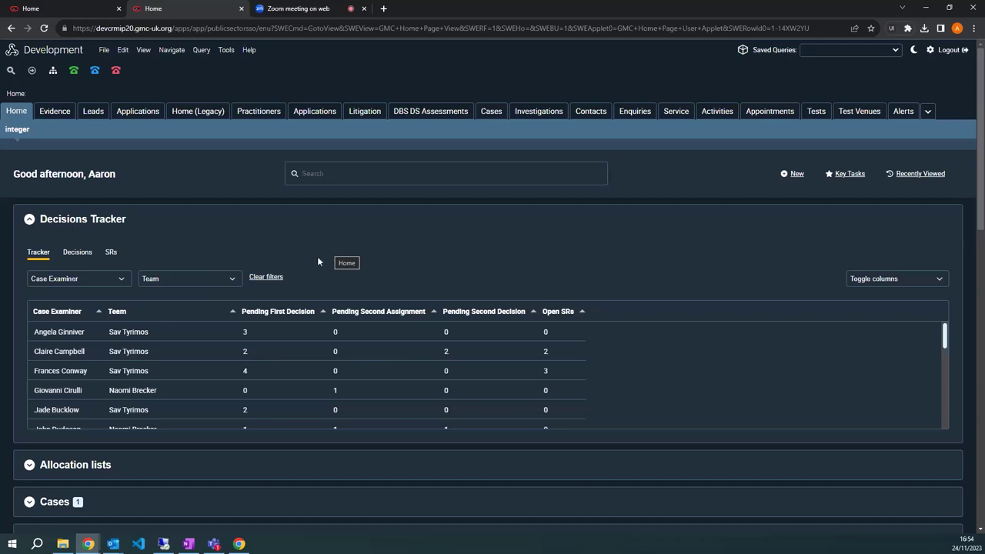
Expand the Cases section and scroll through My Cases, led by the 11/05/2018 case.
scroll(255, 341, down, 1)
click(172, 448)
scroll(177, 444, down, 2)
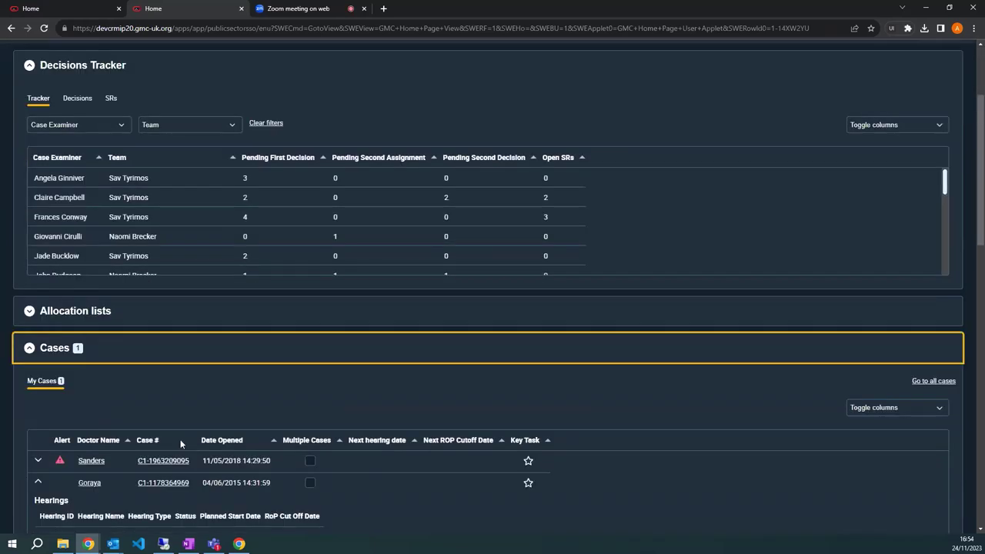
scroll(180, 444, down, 1)
scroll(174, 337, down, 2)
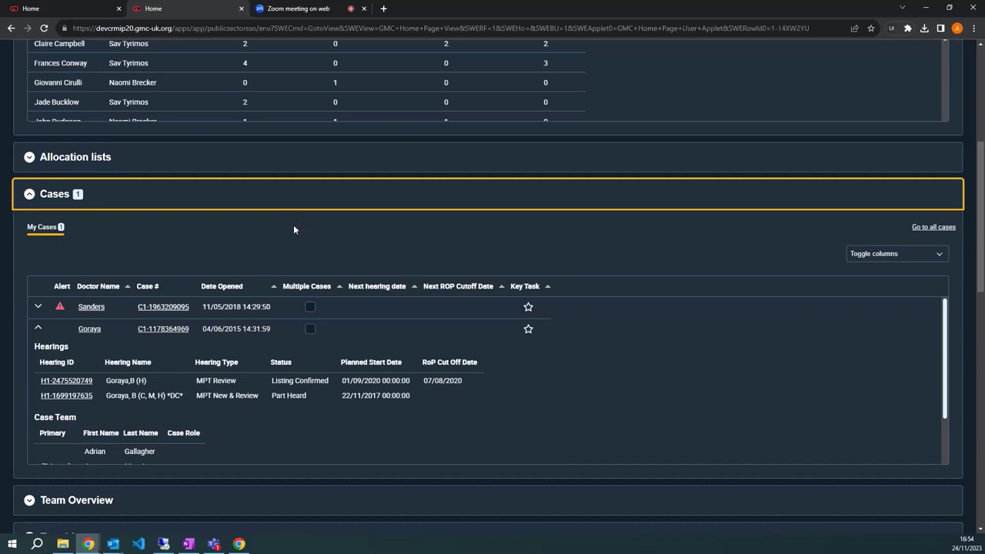
scroll(289, 246, up, 1)
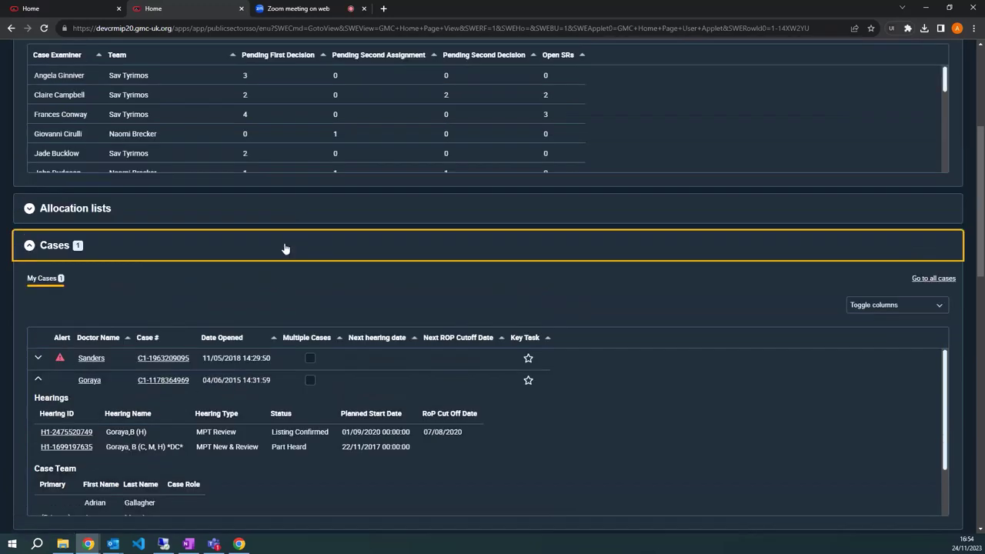
scroll(302, 248, up, 2)
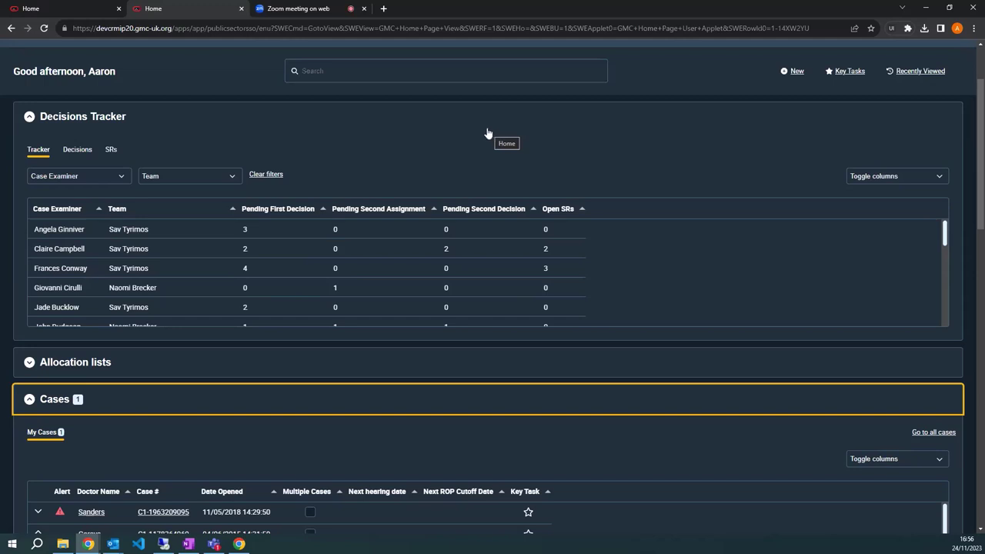
Collapse Decisions Tracker, Allocation lists and Cases, then show the Activities My WQs list.
click(477, 115)
click(364, 160)
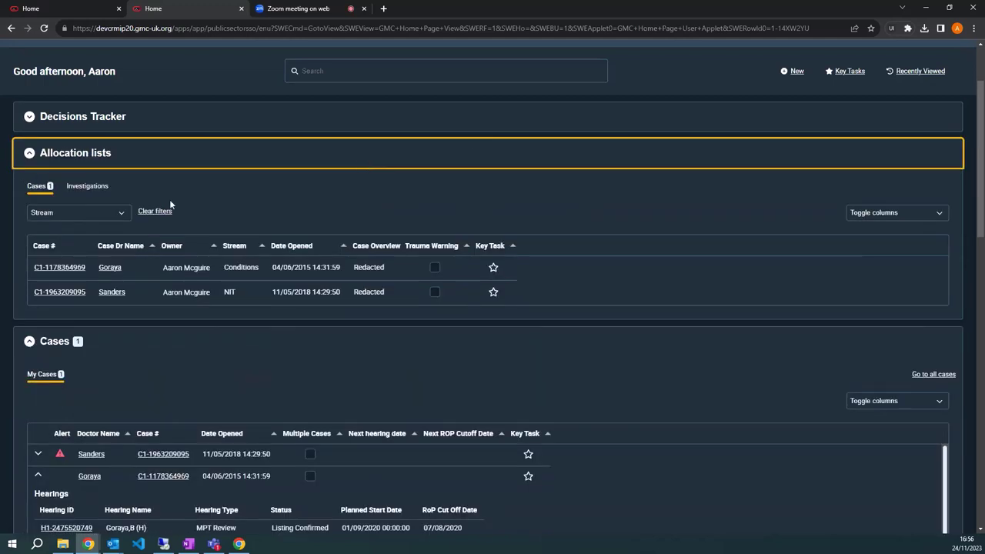
click(199, 159)
click(170, 202)
scroll(120, 262, down, 6)
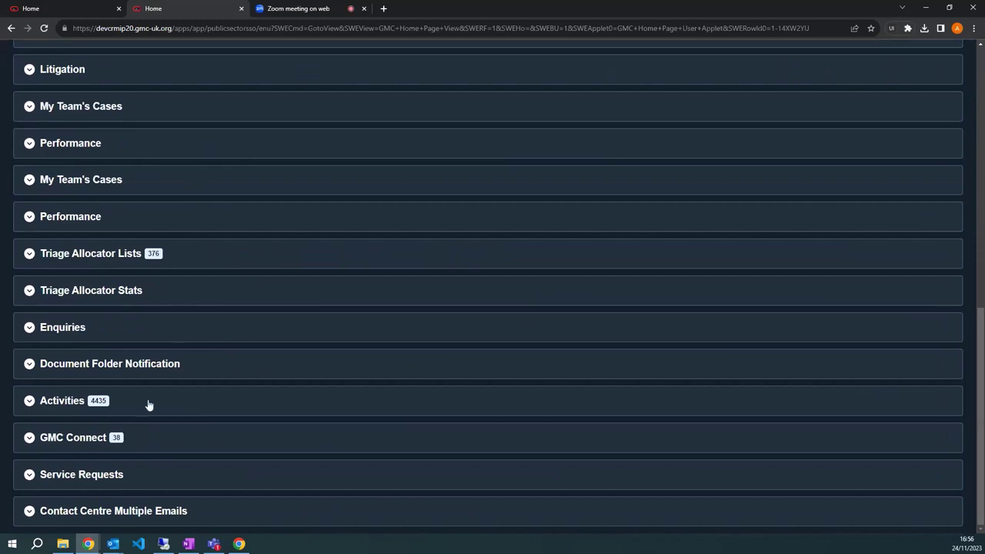
click(149, 406)
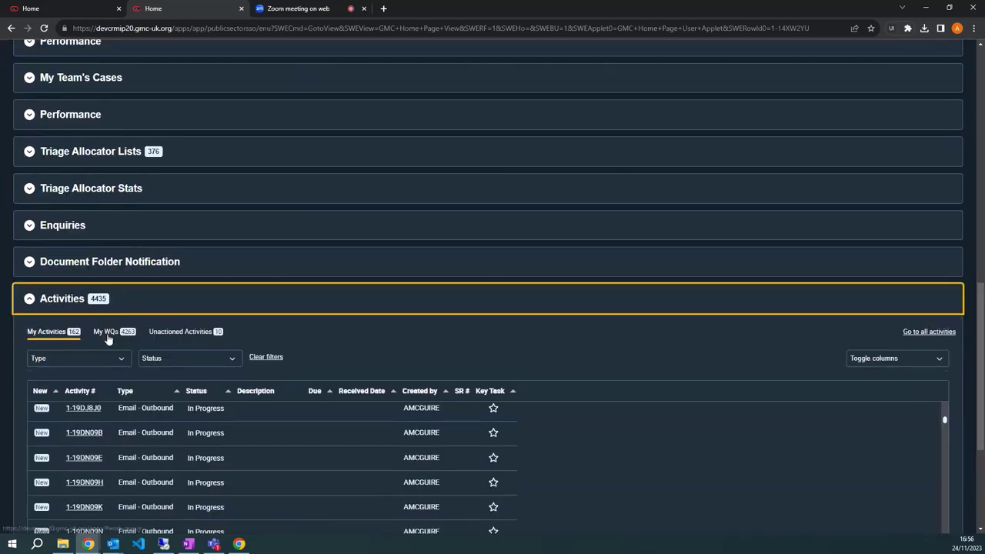
click(107, 333)
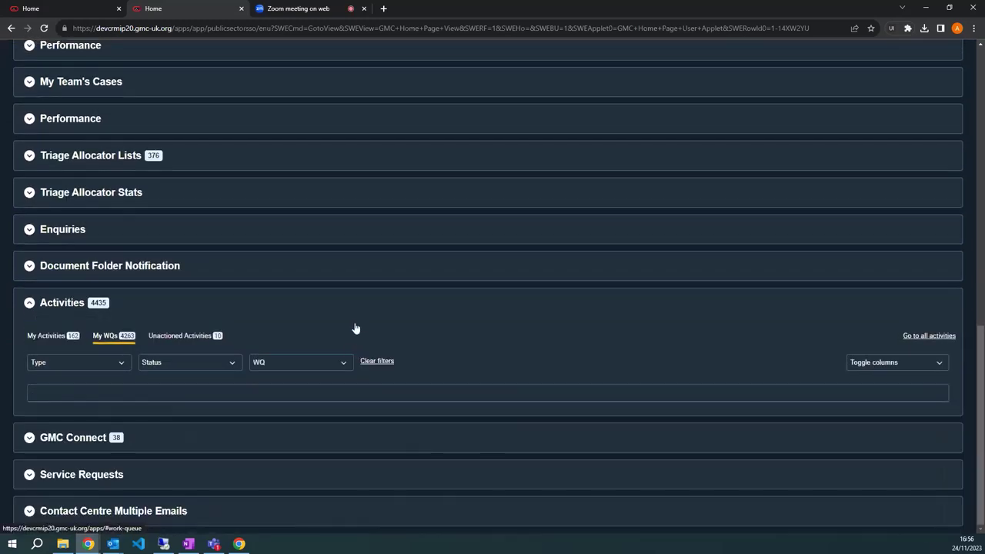
Switch the home page back to the Light theme.
scroll(291, 288, down, 2)
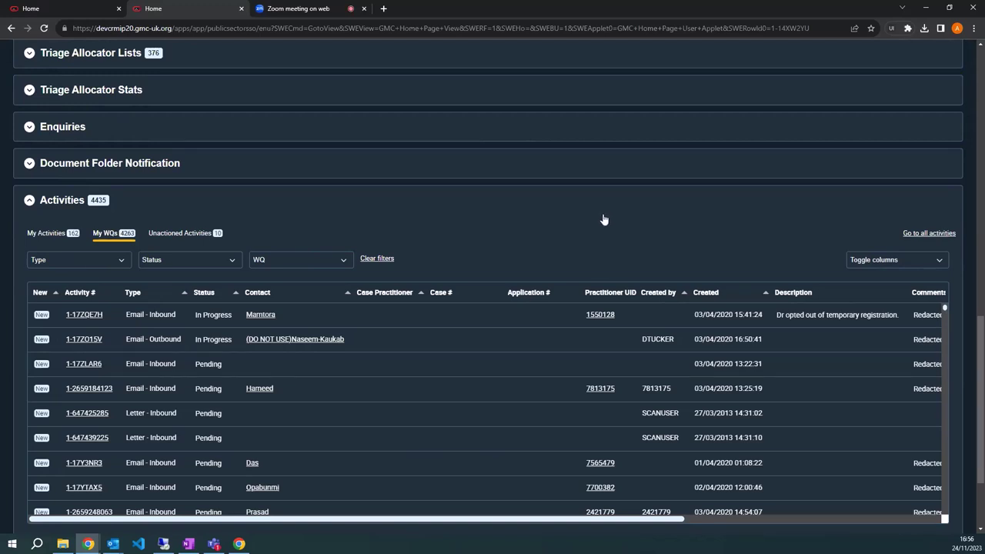
scroll(597, 218, up, 5)
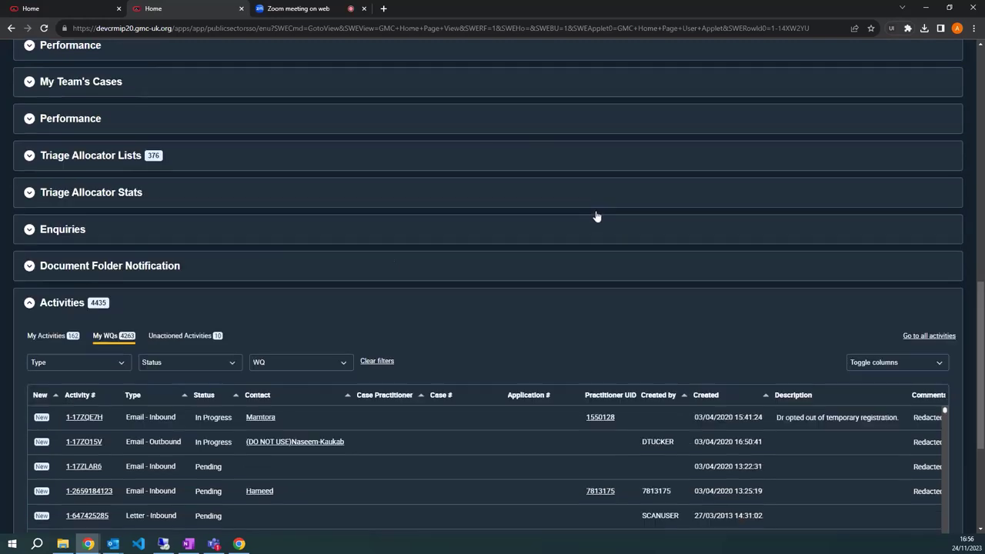
scroll(597, 216, up, 4)
scroll(597, 216, up, 1)
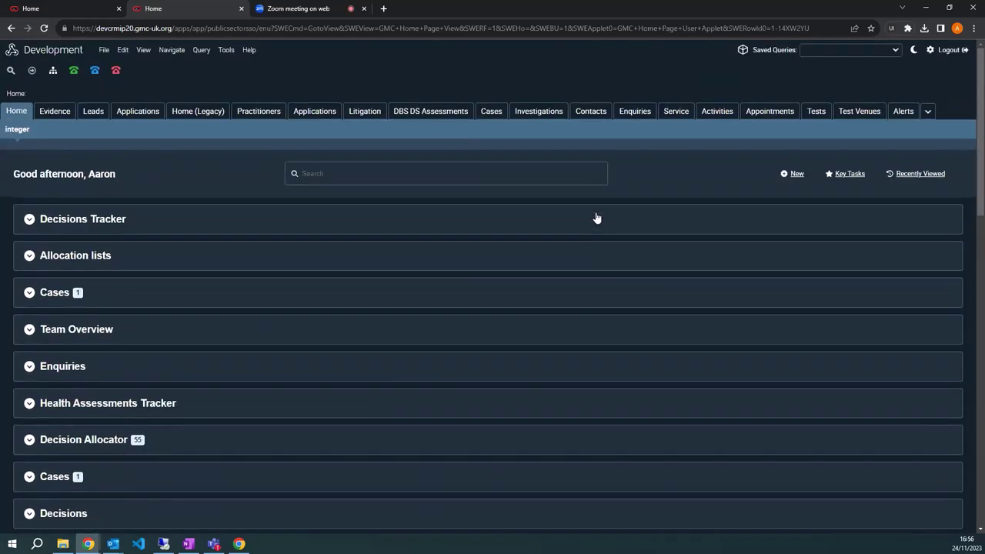
click(914, 51)
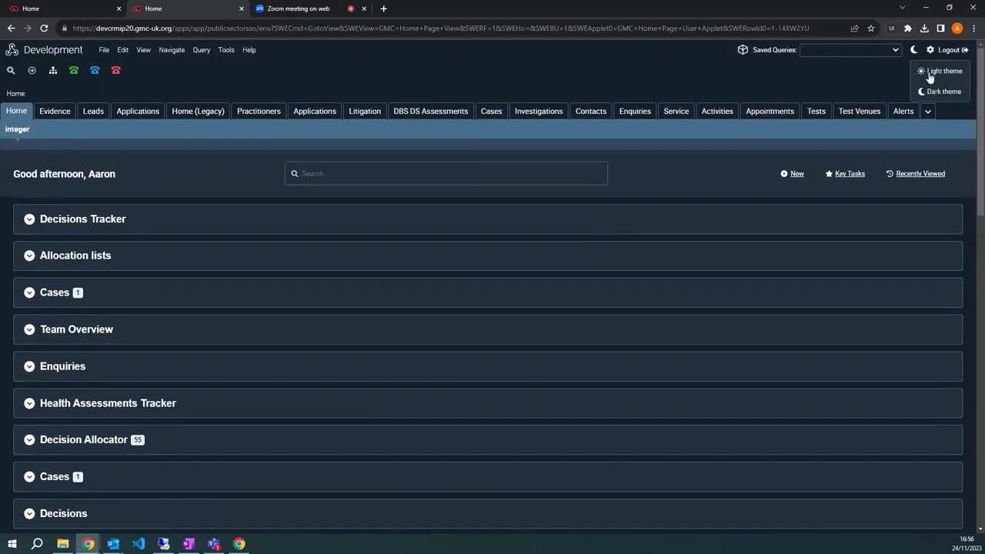
click(928, 71)
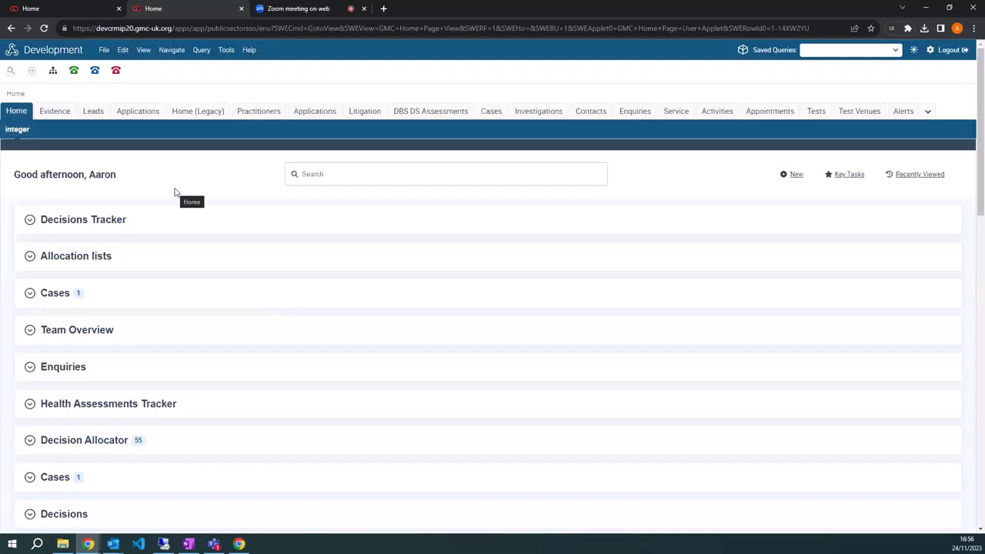